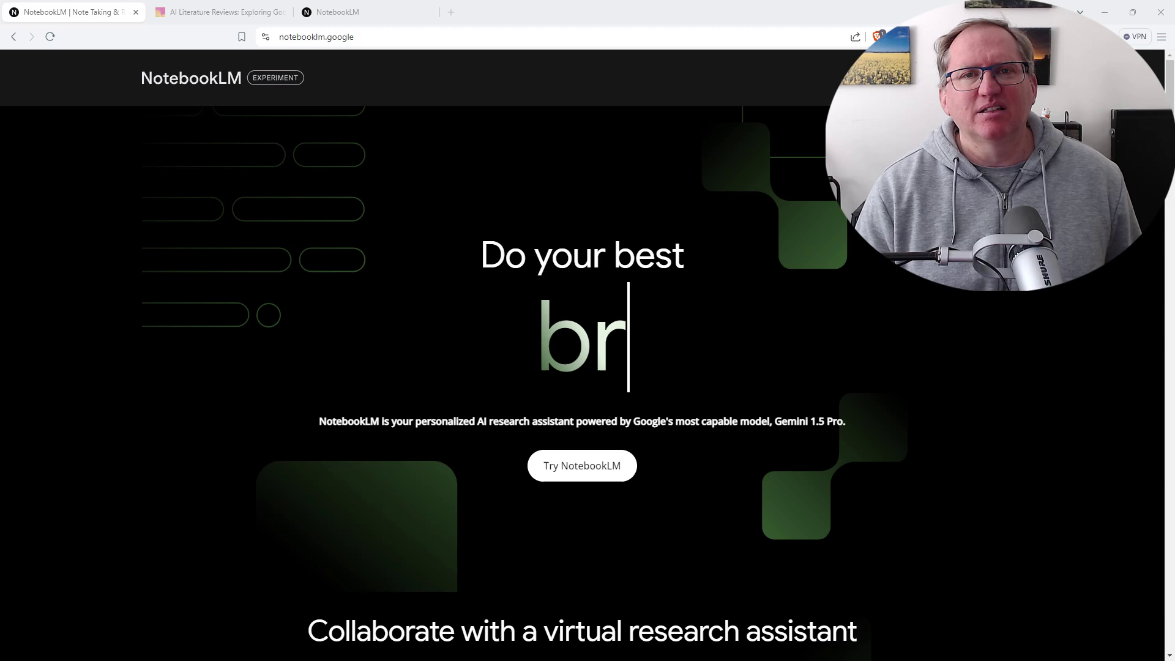
- Switch to the 'AI Literature Reviews: Exploring Google's NotebookLM for Analysing Academic Literature' blog tab
key("ctrl+Tab")
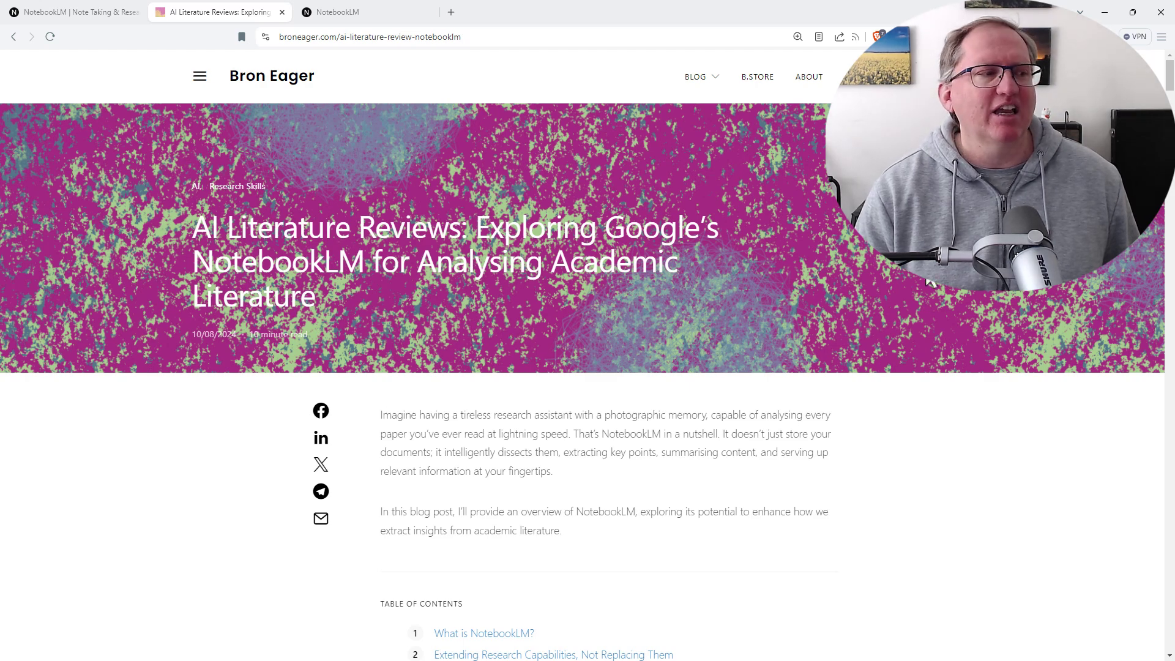
scroll(868, 268, "down", 6)
scroll(855, 256, "down", 1)
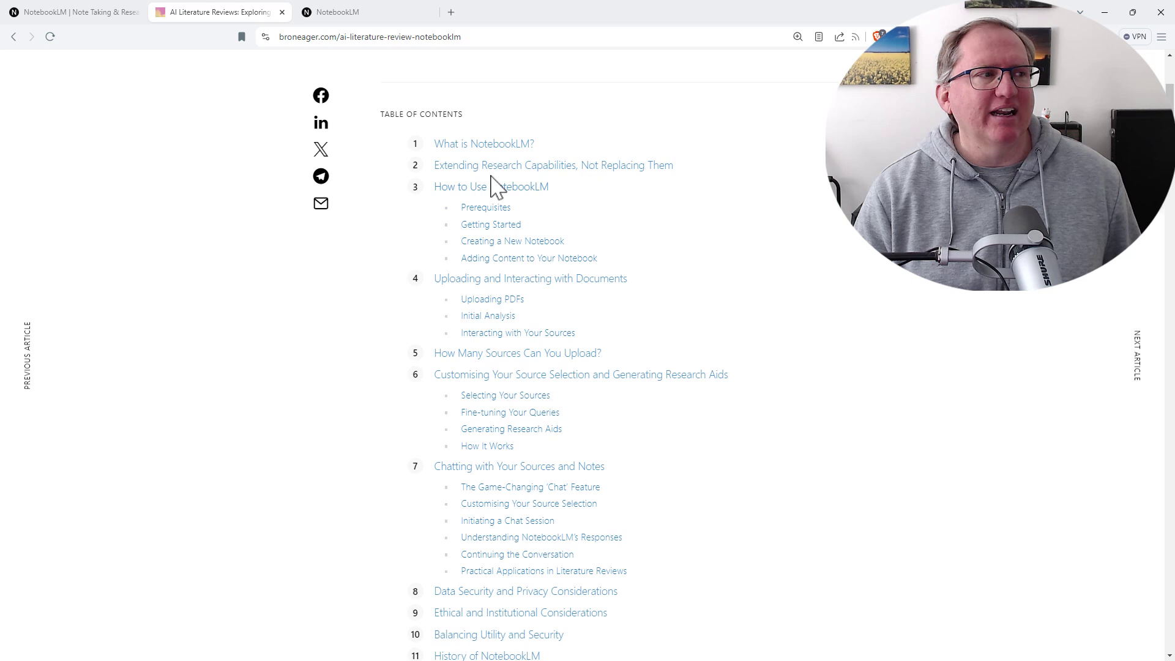
scroll(554, 355, "down", 1)
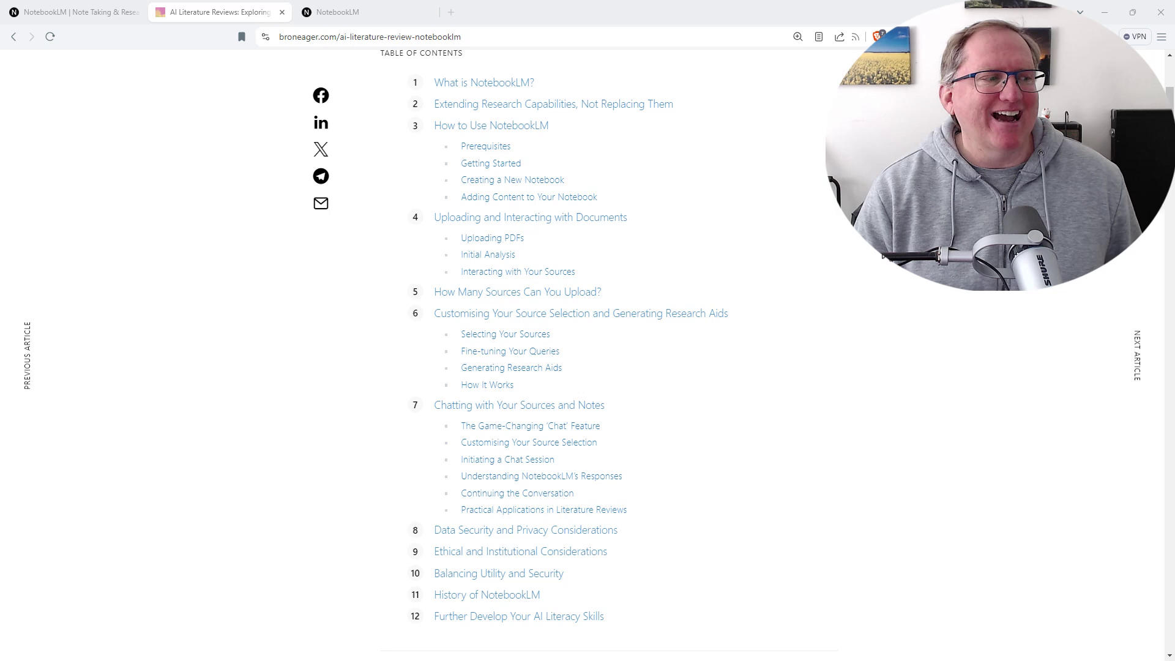
scroll(609, 355, "down", 8)
scroll(609, 355, "down", 2)
scroll(609, 354, "down", 6)
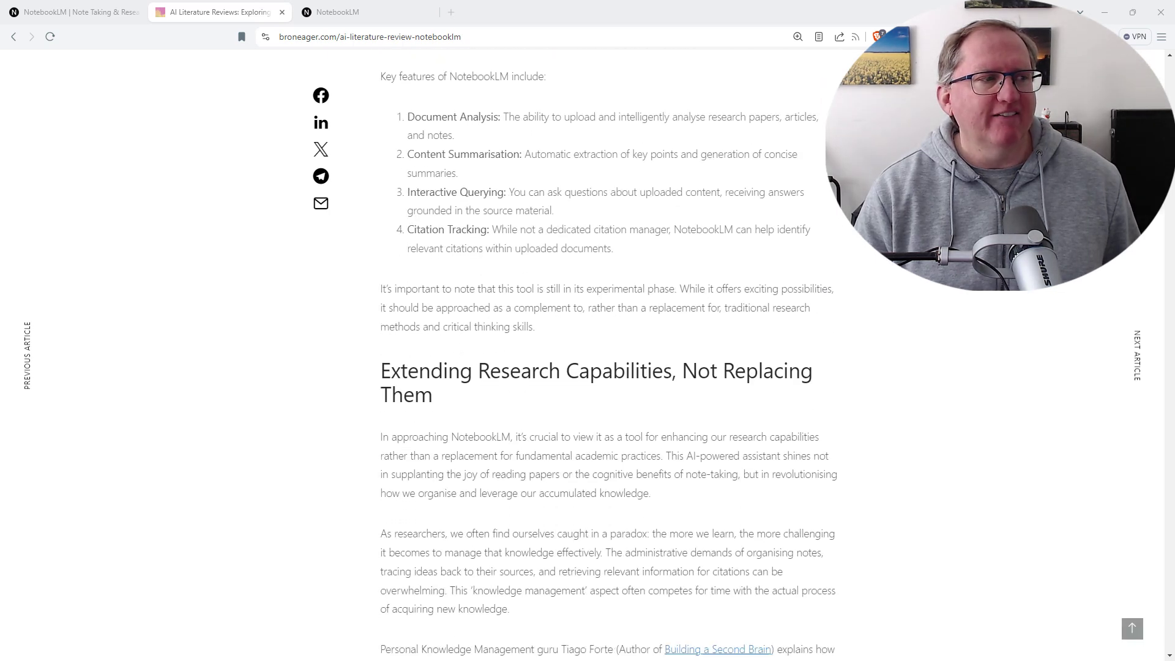
scroll(609, 355, "down", 8)
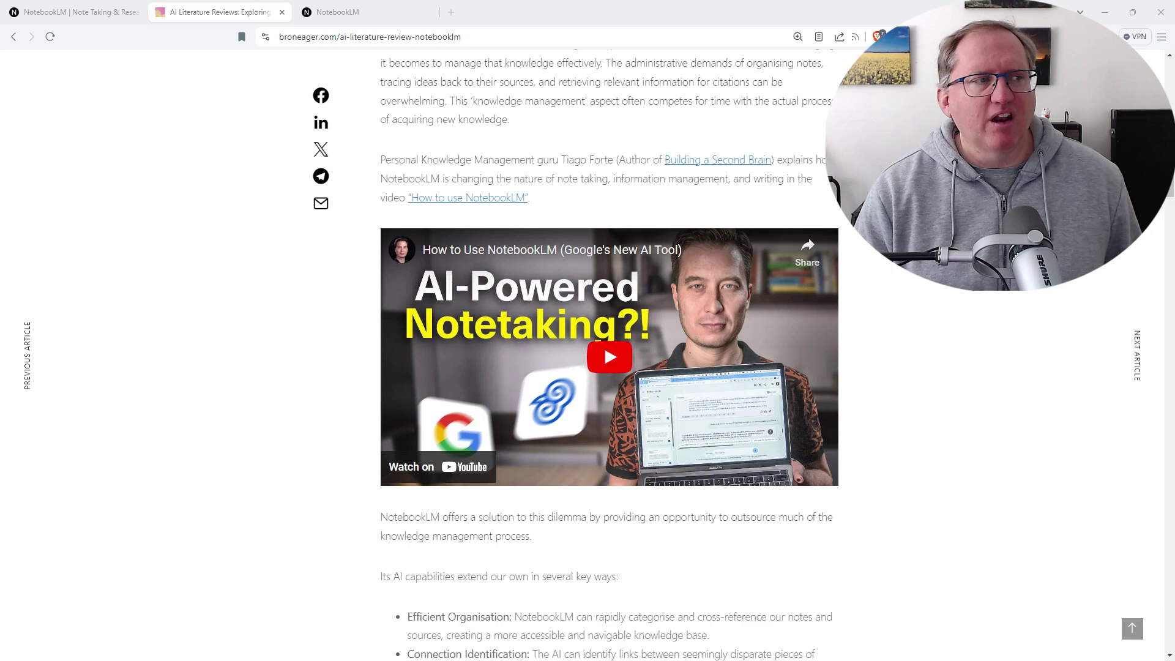
scroll(609, 355, "down", 7)
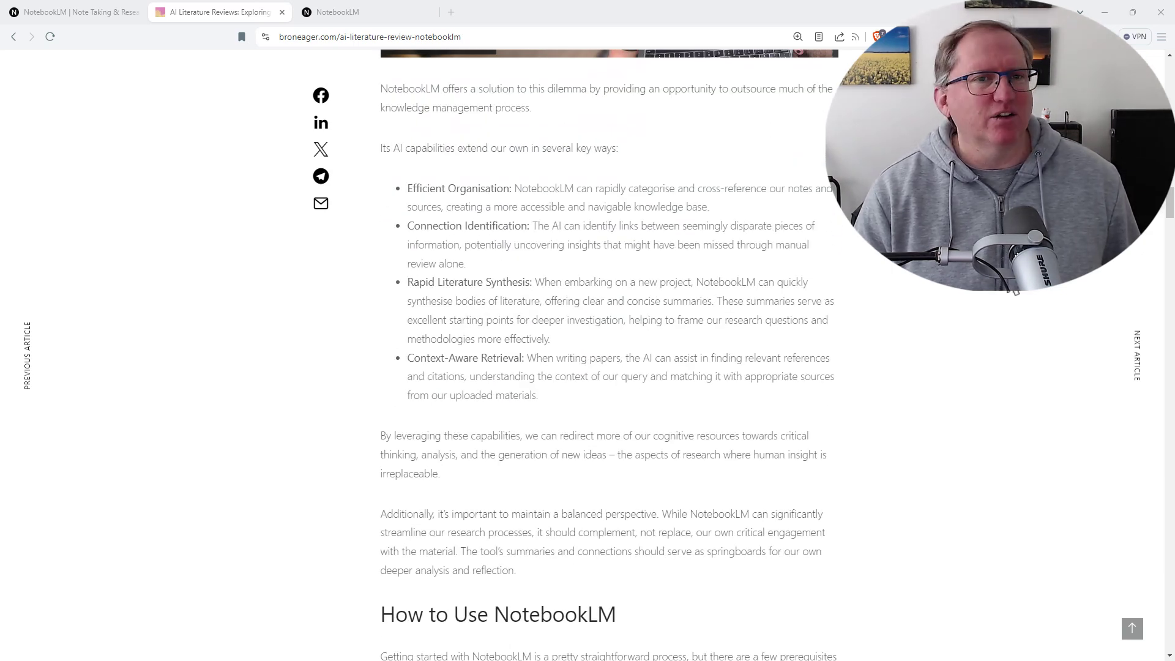
scroll(763, 255, "down", 4)
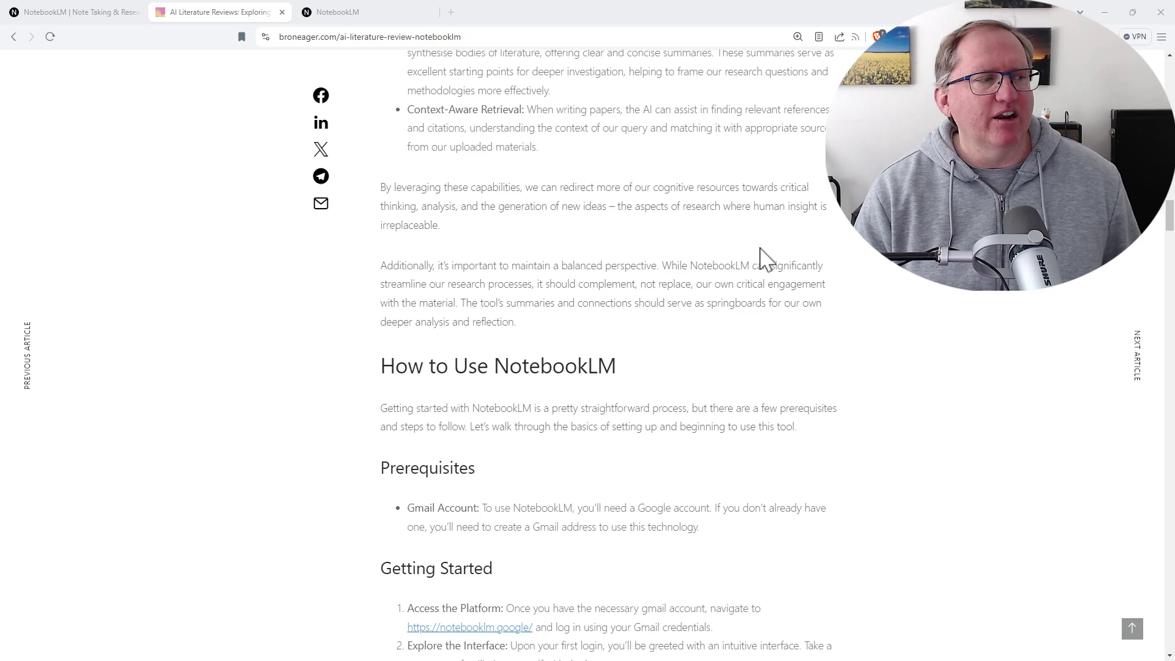
scroll(764, 256, "down", 4)
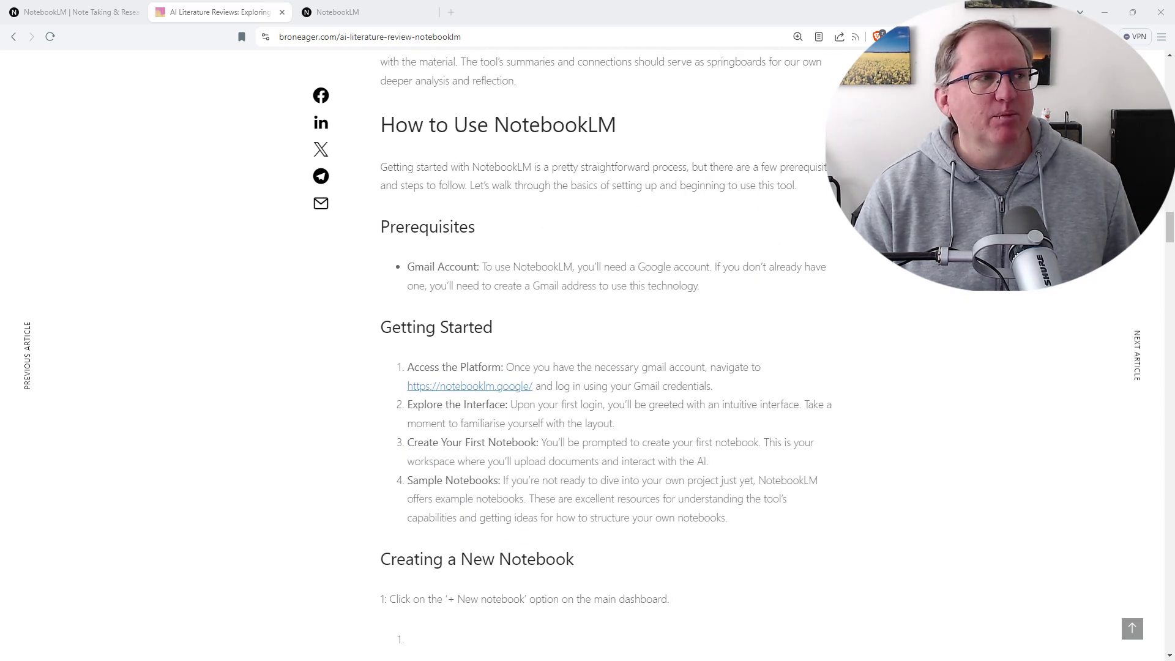
- Return to NotebookLM and show the Notebooks home page with the four example notebooks
left_click(70, 12)
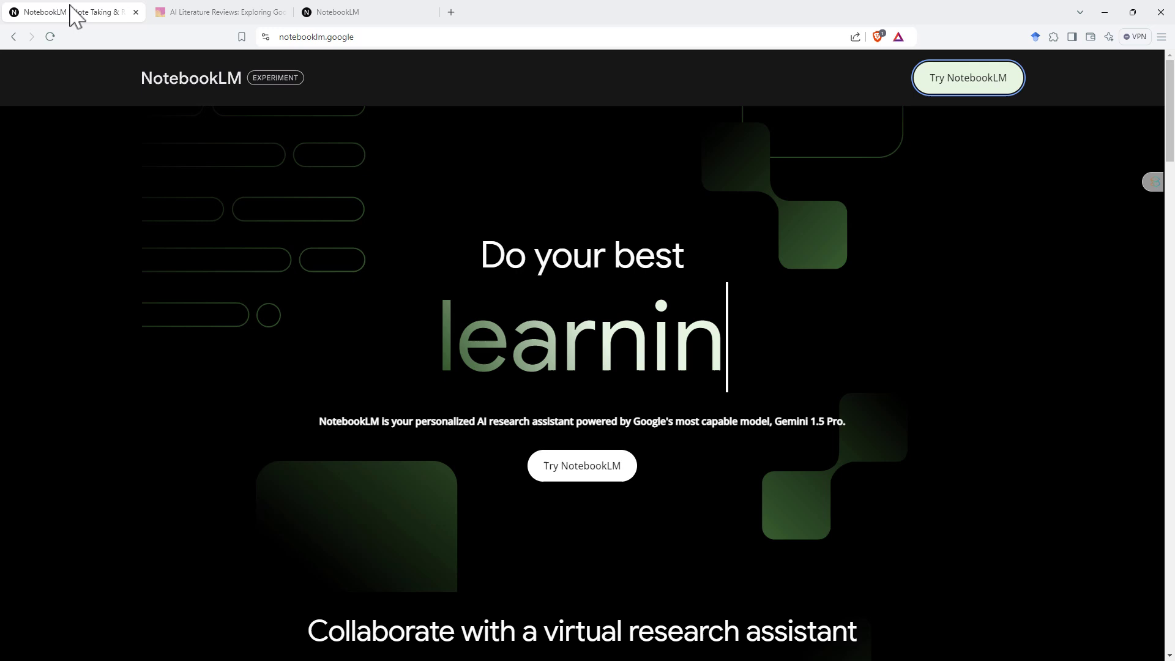
left_click(392, 12)
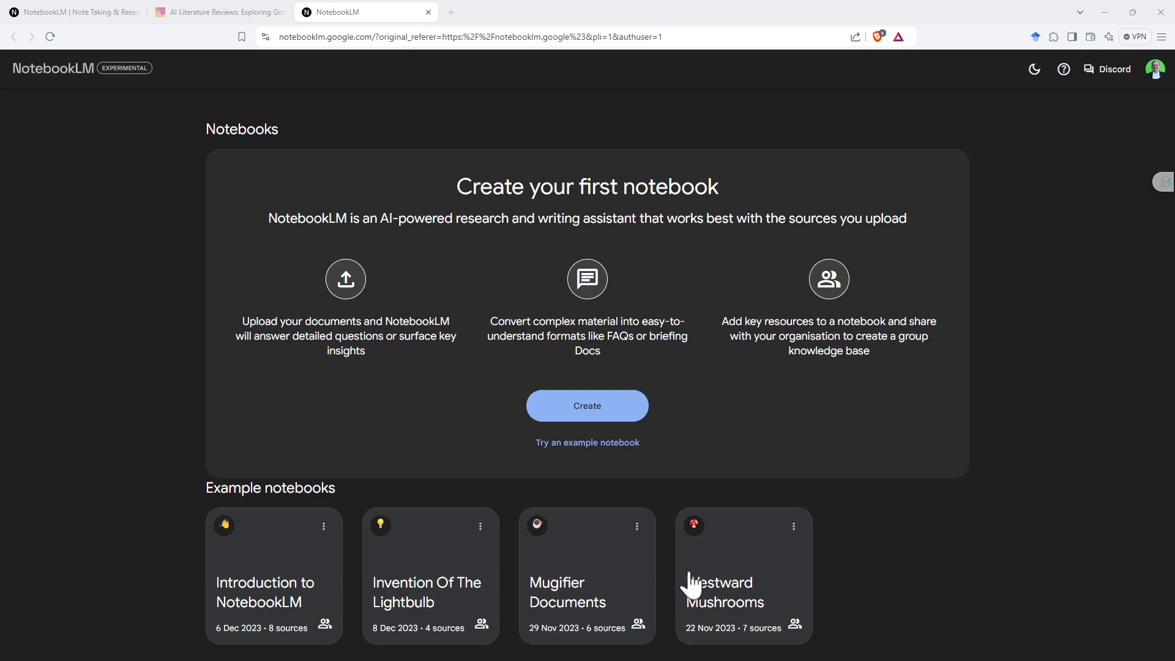
- Open the Westward Mushrooms example and browse its seven sources and saved notes
left_click(734, 597)
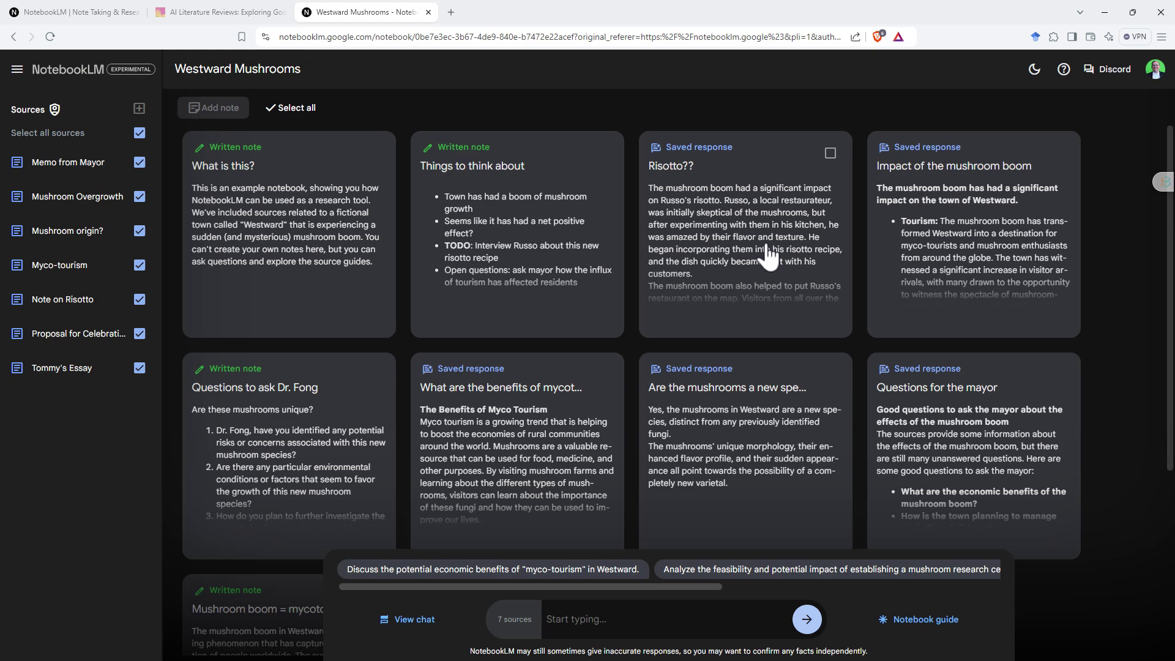
scroll(768, 251, "down", 4)
scroll(768, 260, "up", 4)
scroll(979, 282, "down", 4)
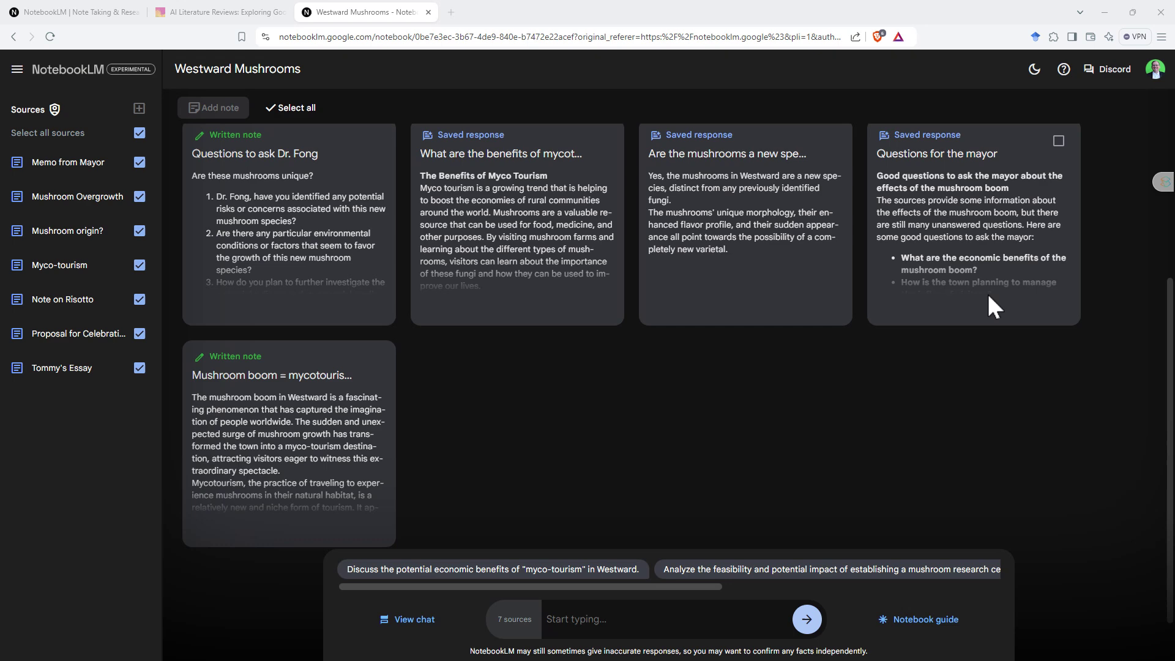
scroll(949, 303, "up", 3)
scroll(944, 300, "up", 1)
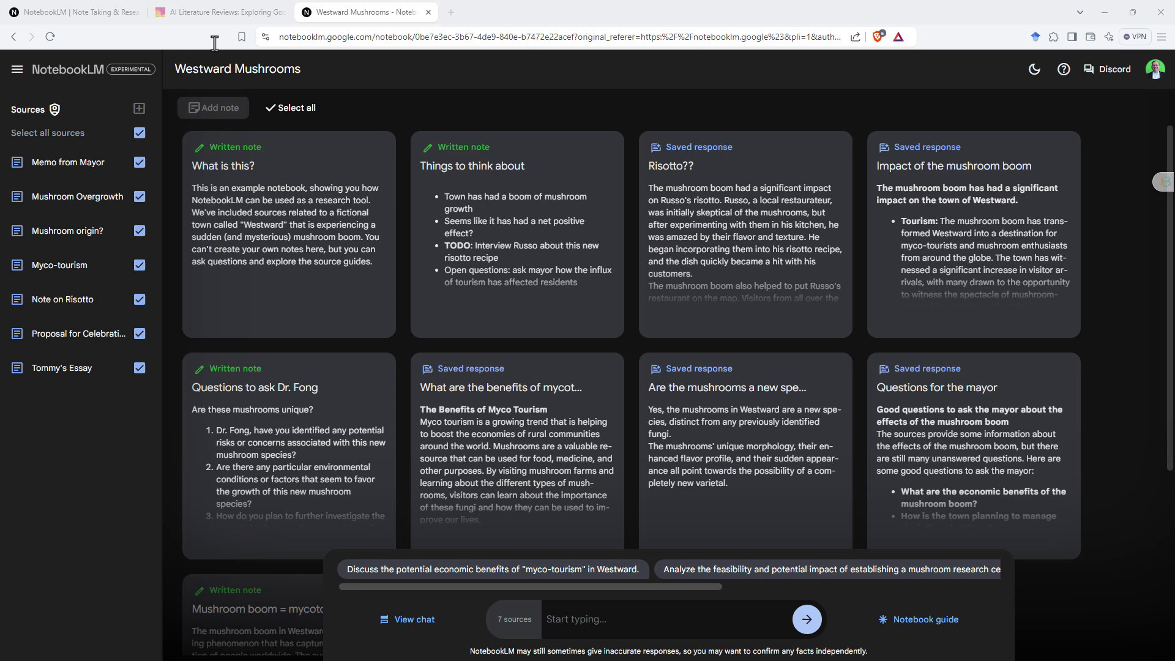
- Return to the home page and create the new 'AI Use in Medical Training' notebook
left_click(77, 68)
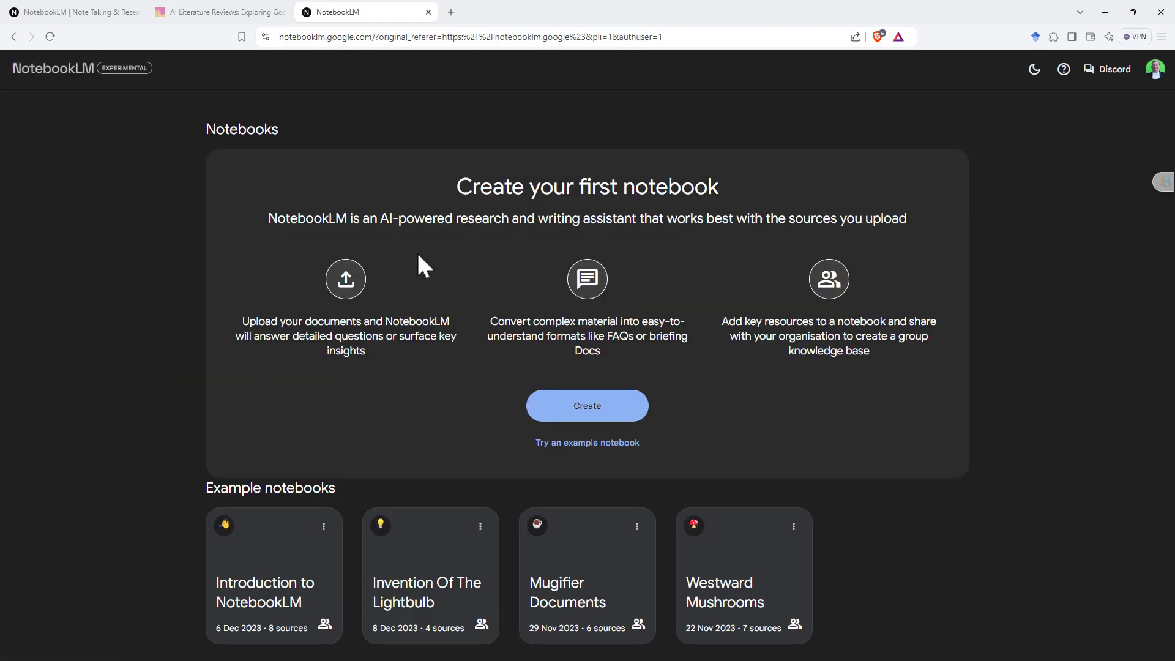
left_click_drag(456, 184, 743, 188)
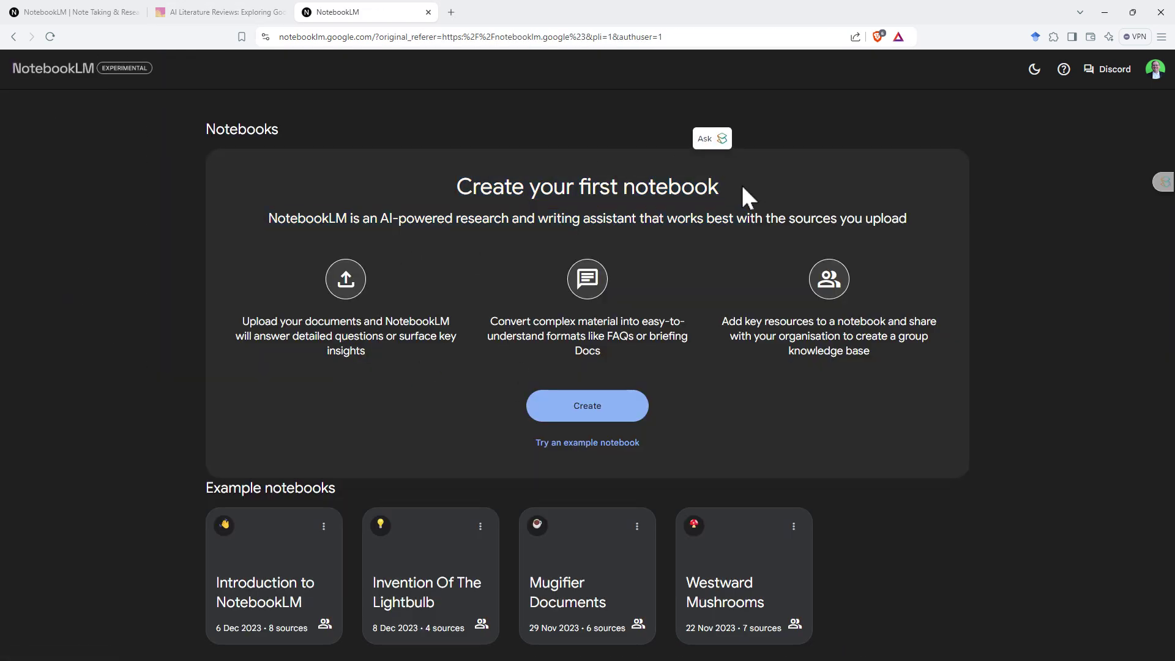
left_click(589, 412)
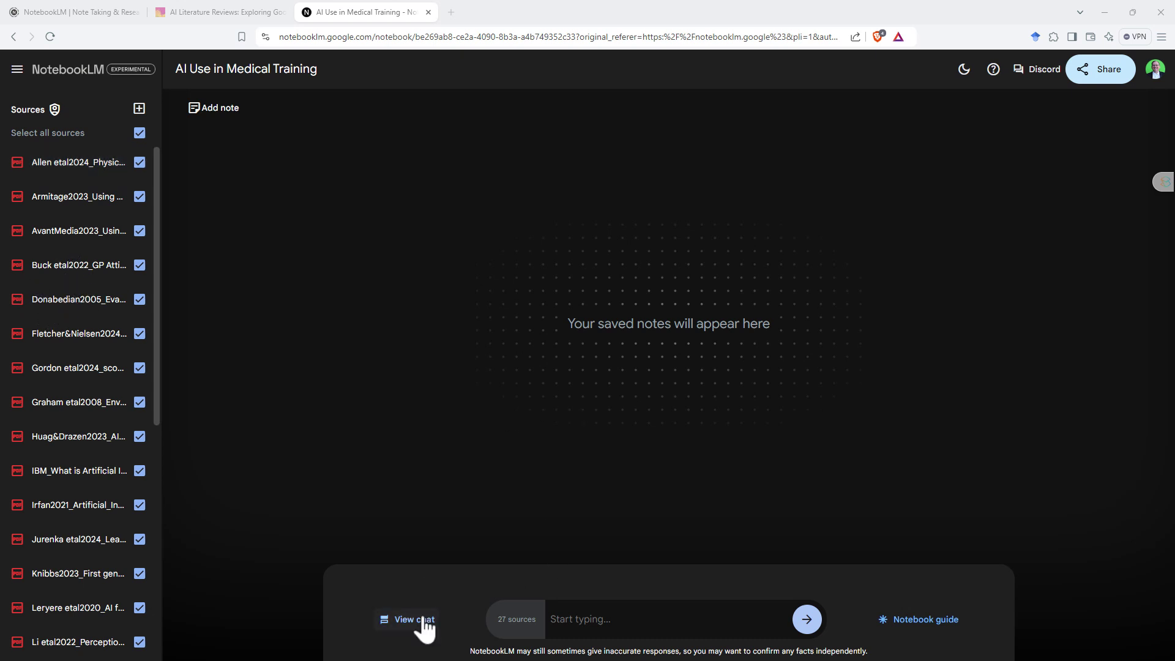
- Generate a Table of contents note from the Notebook guide options
left_click(632, 623)
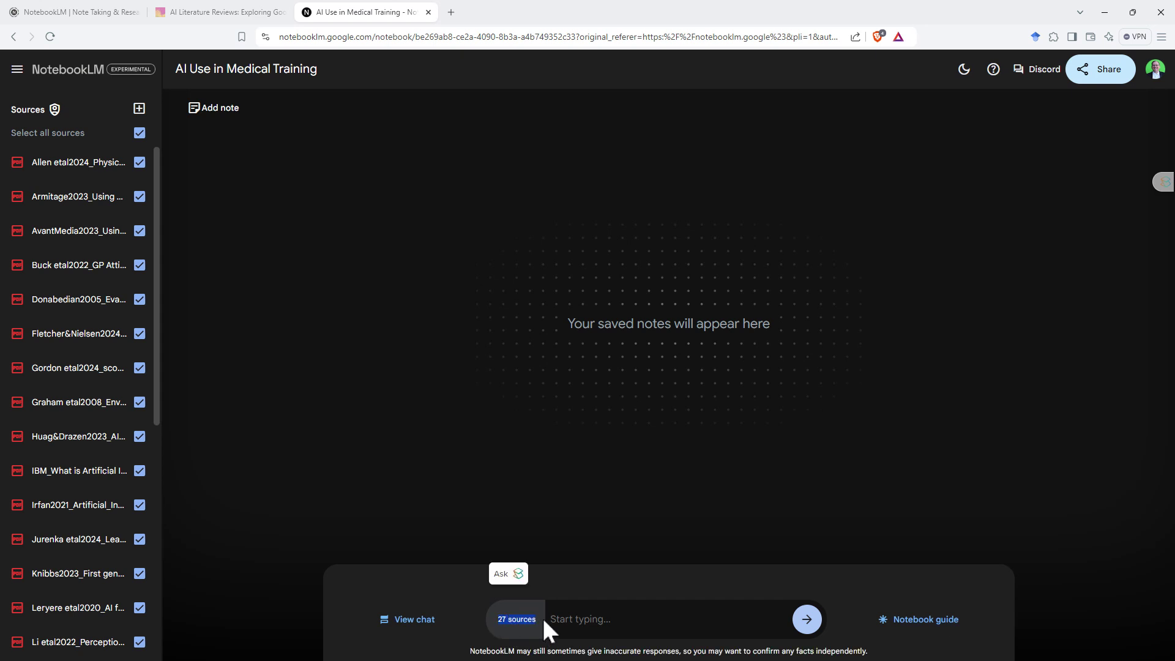
left_click(937, 625)
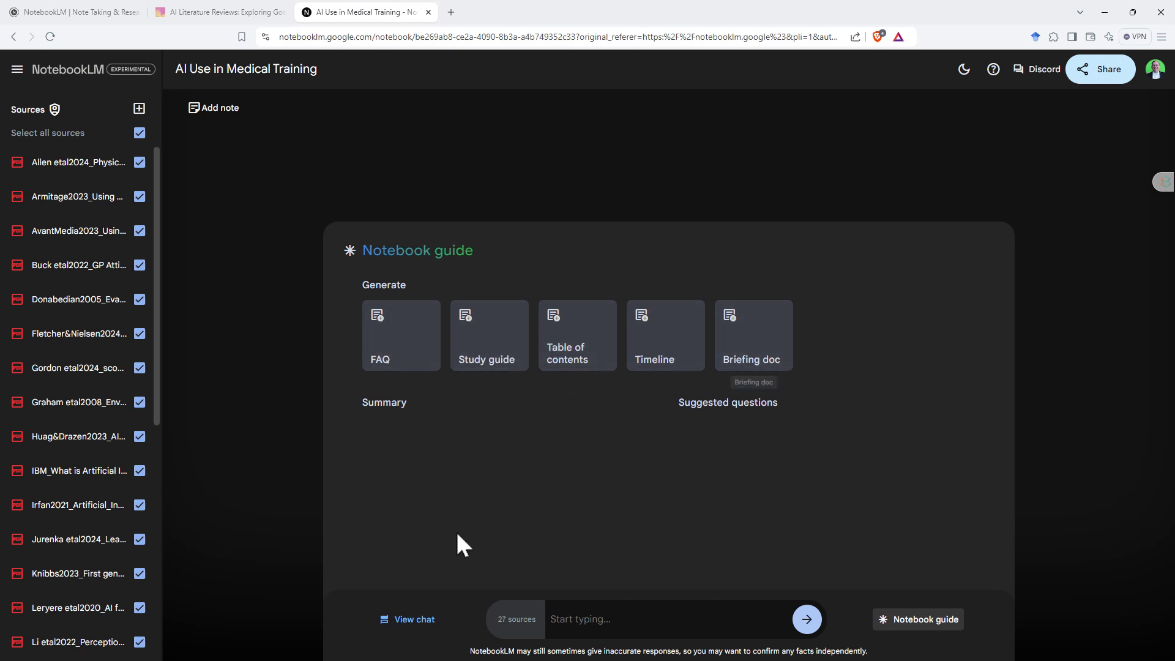
triple_click(729, 403)
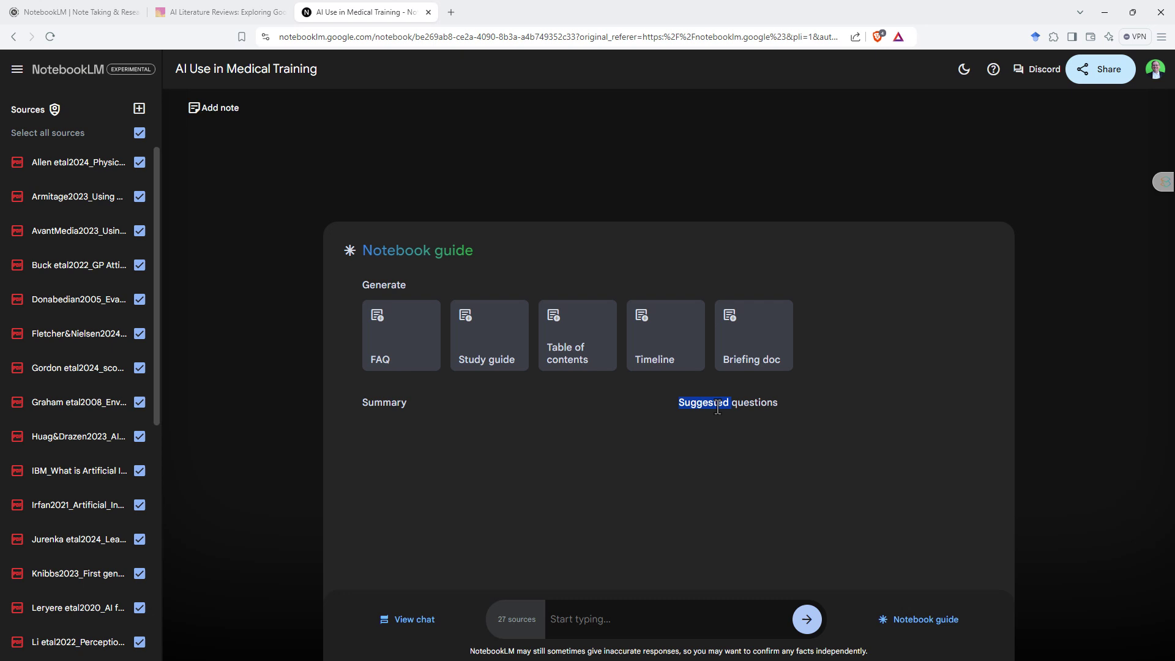
left_click(806, 427)
left_click(561, 349)
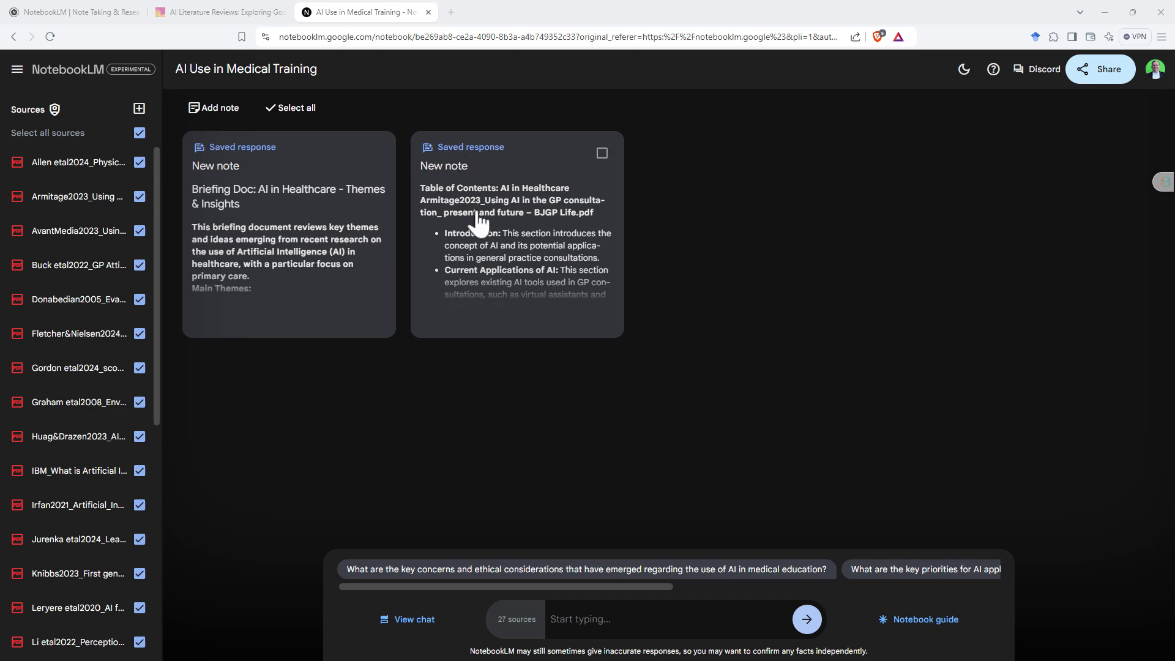
- Open the table of contents note, scroll through it, and close it
left_click(545, 233)
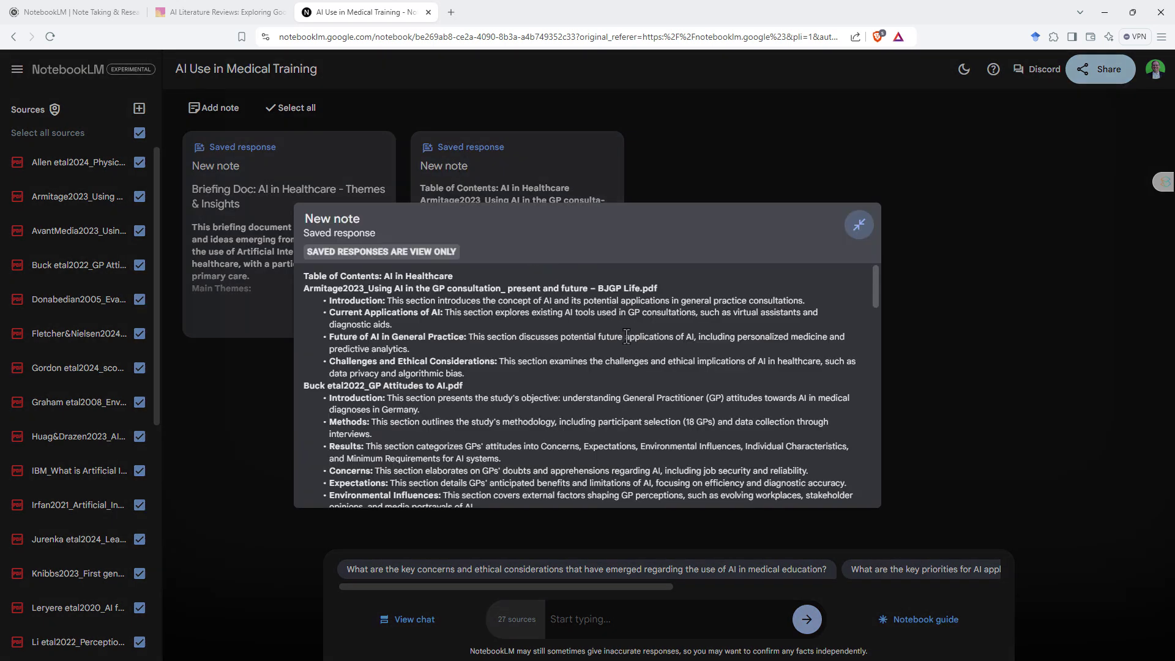
scroll(612, 336, "down", 10)
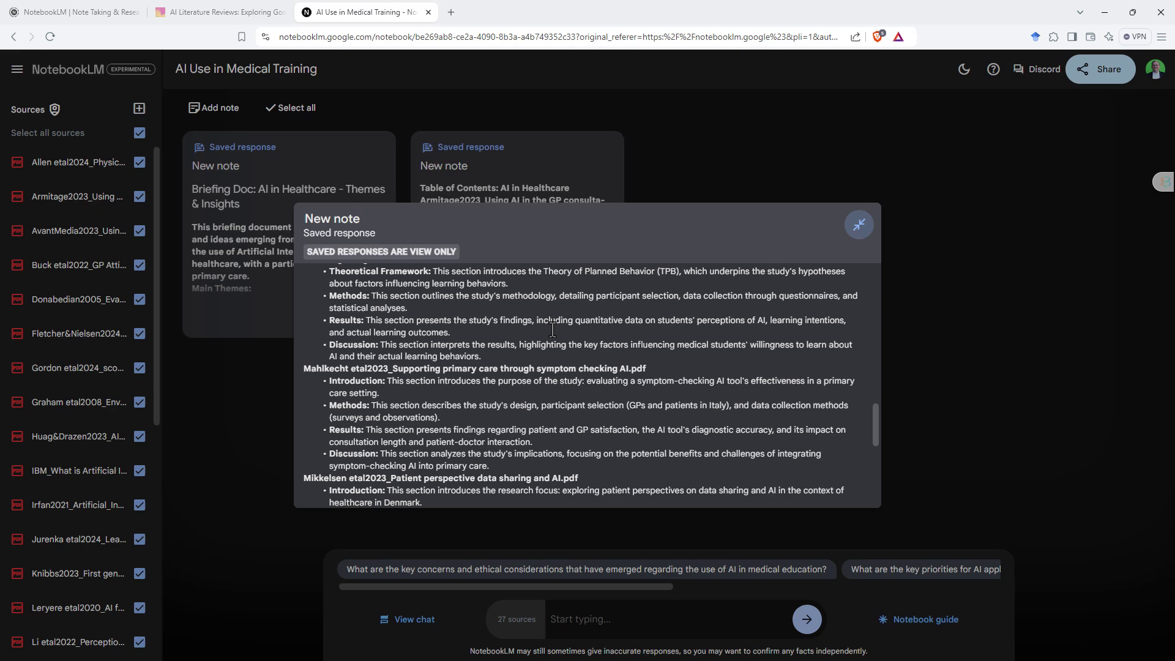
scroll(553, 330, "down", 5)
left_click(694, 190)
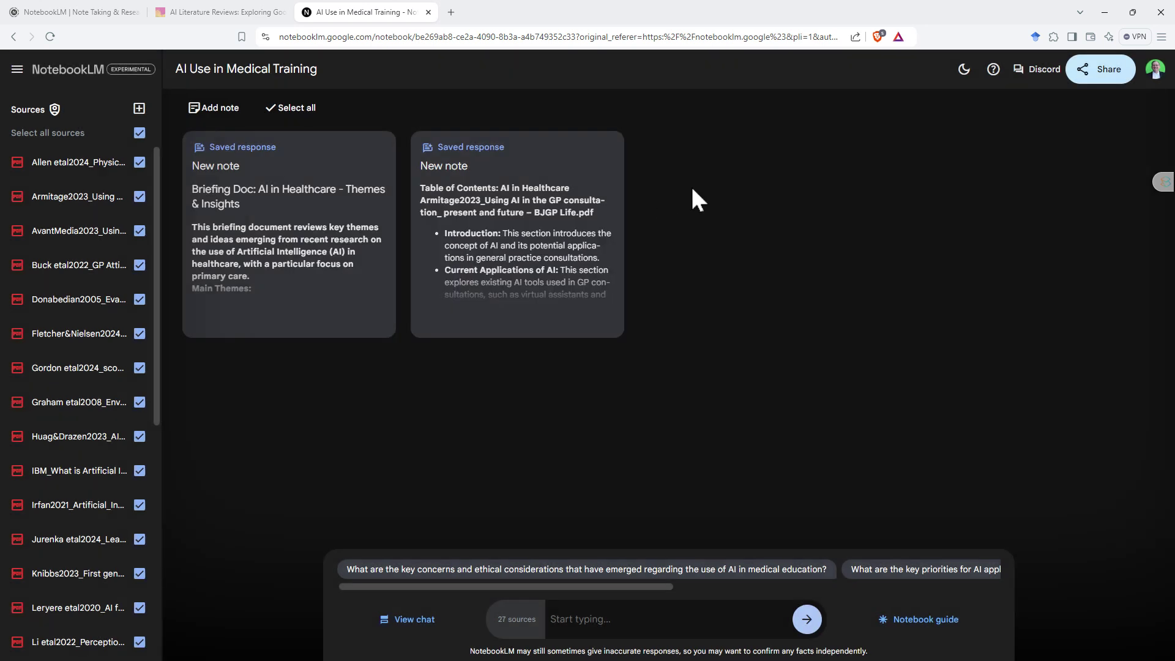
- Read the AI in Healthcare briefing doc note to its closing summary, then close it
left_click(281, 234)
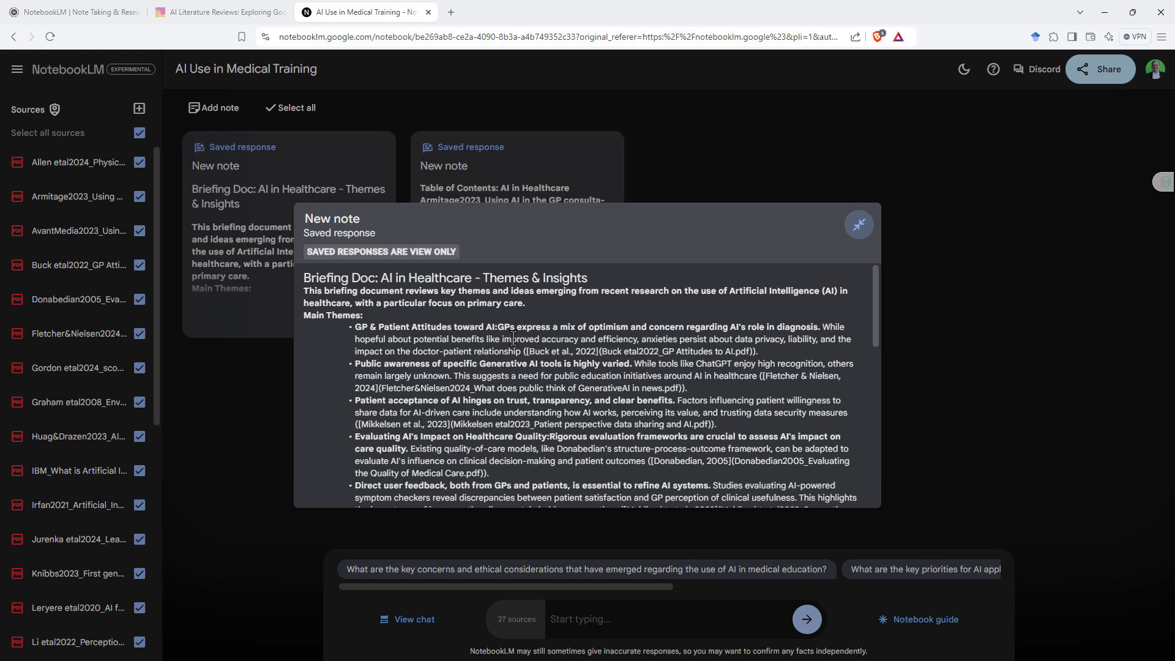
scroll(686, 404, "down", 1)
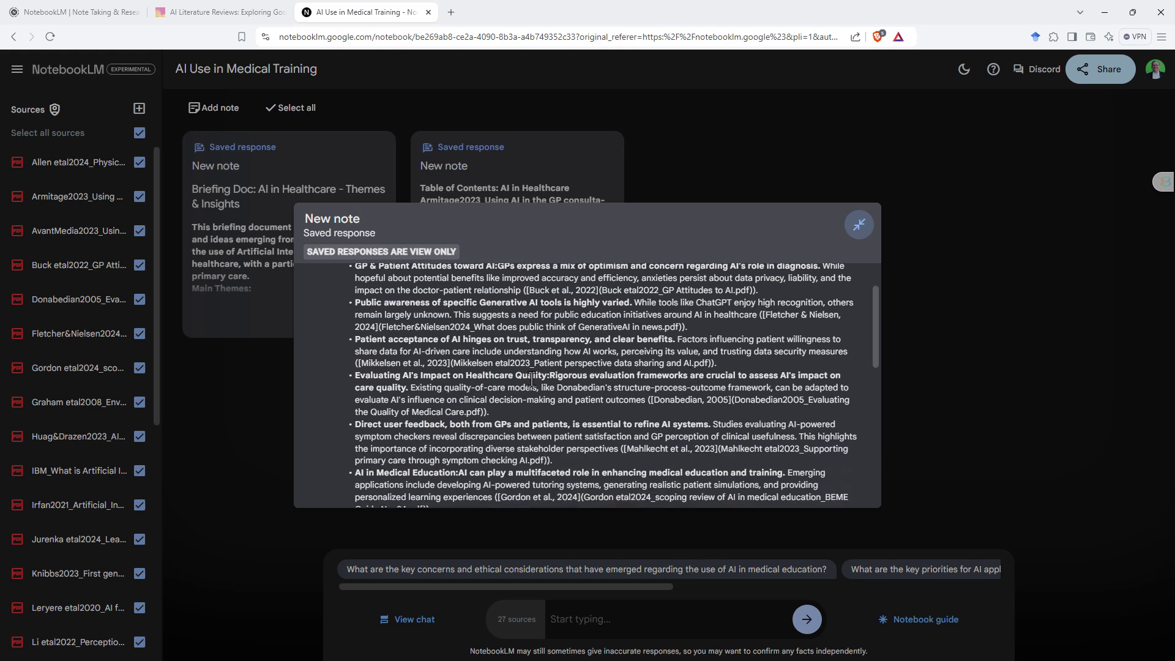
scroll(551, 345, "up", 1)
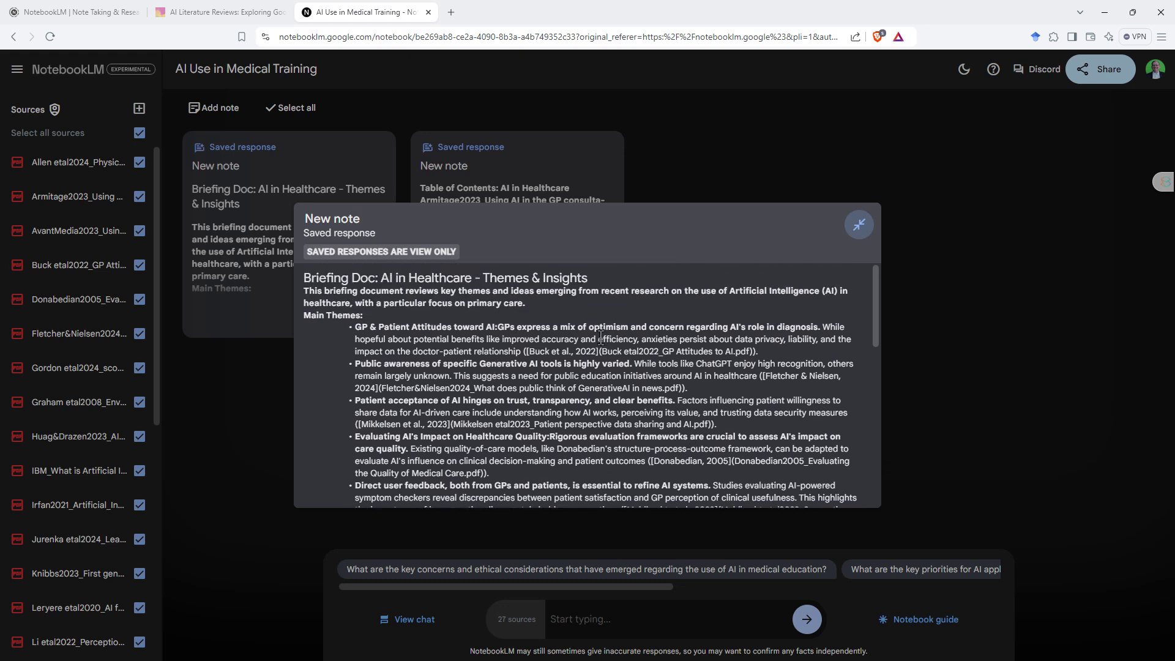
triple_click(689, 347)
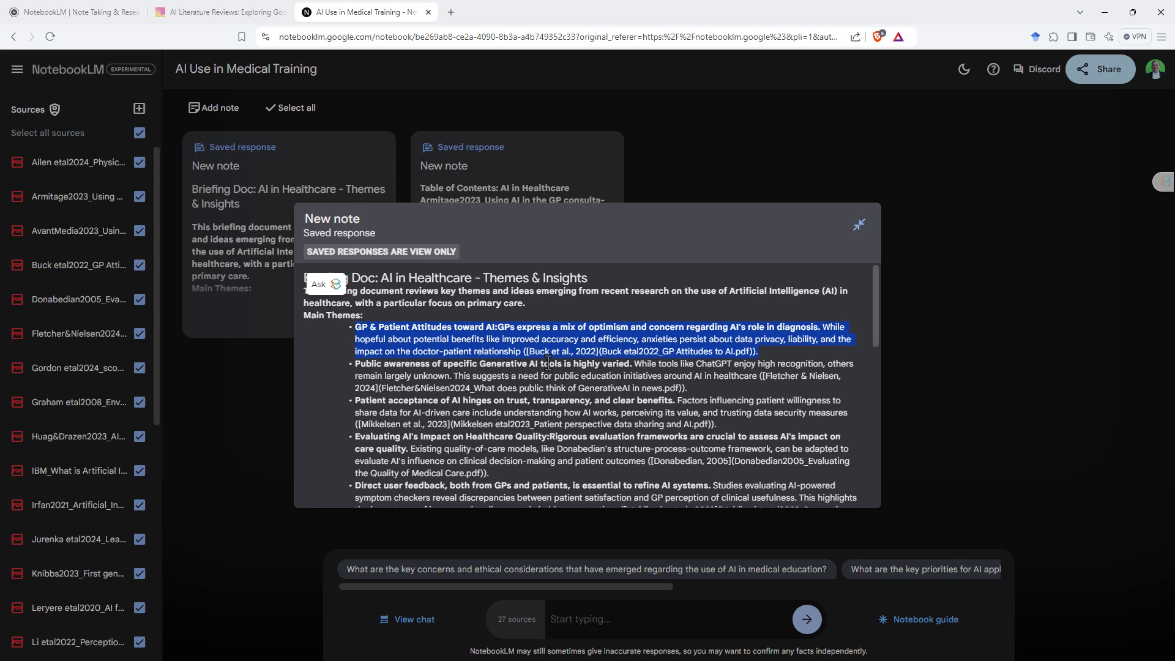
scroll(663, 353, "down", 10)
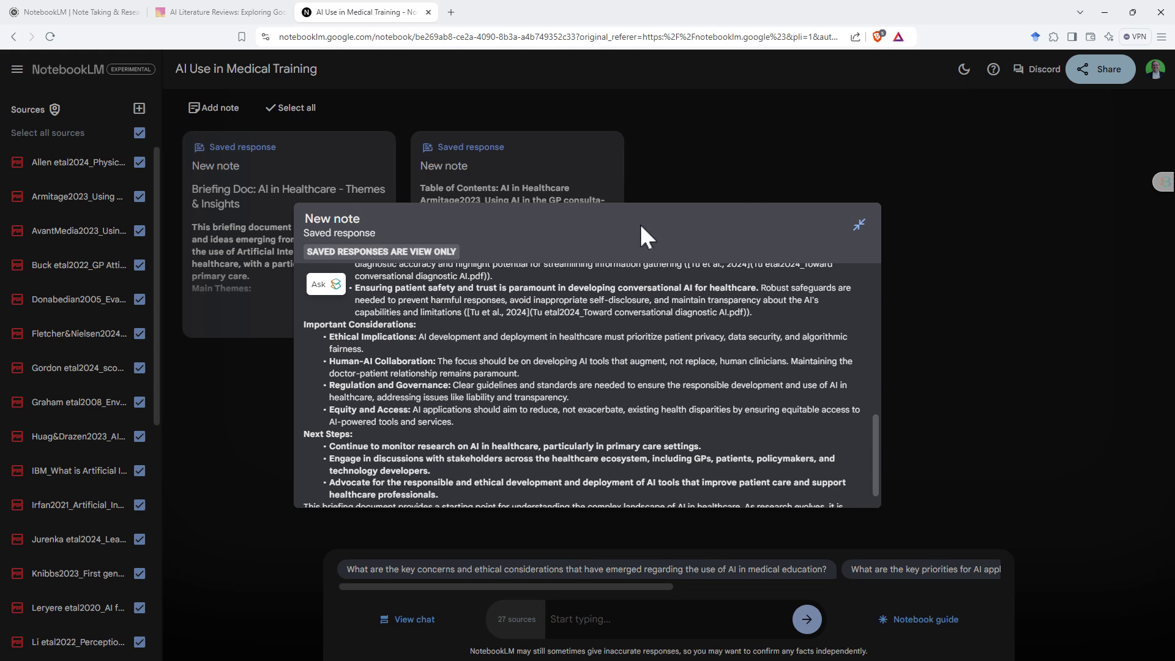
scroll(656, 372, "down", 1)
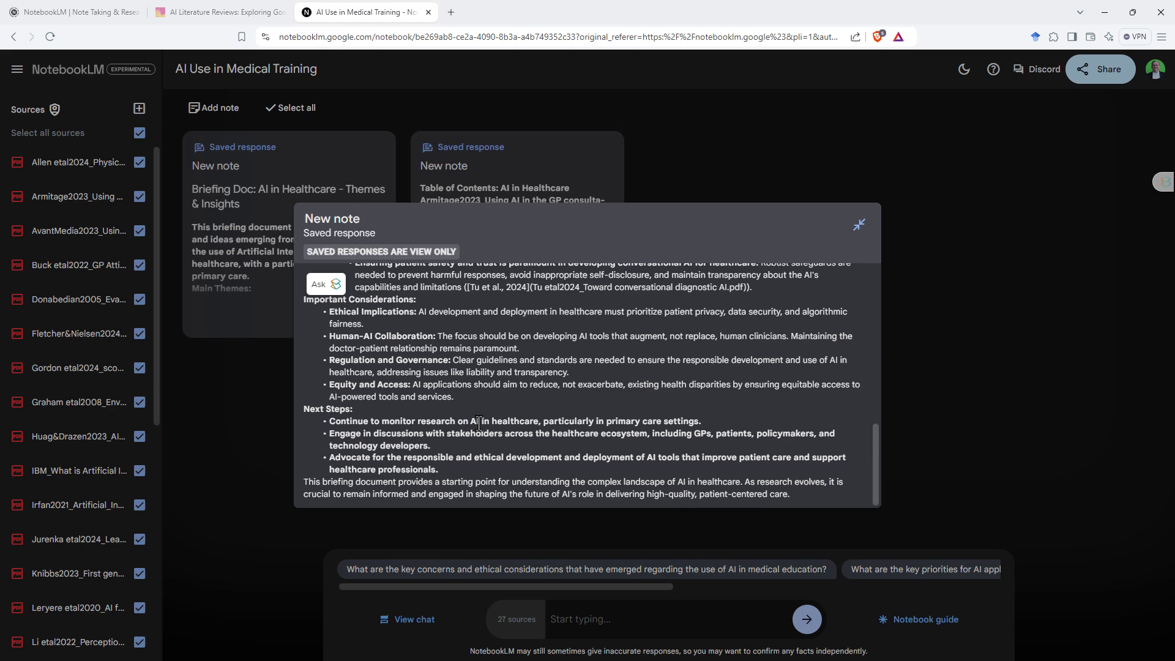
left_click(720, 78)
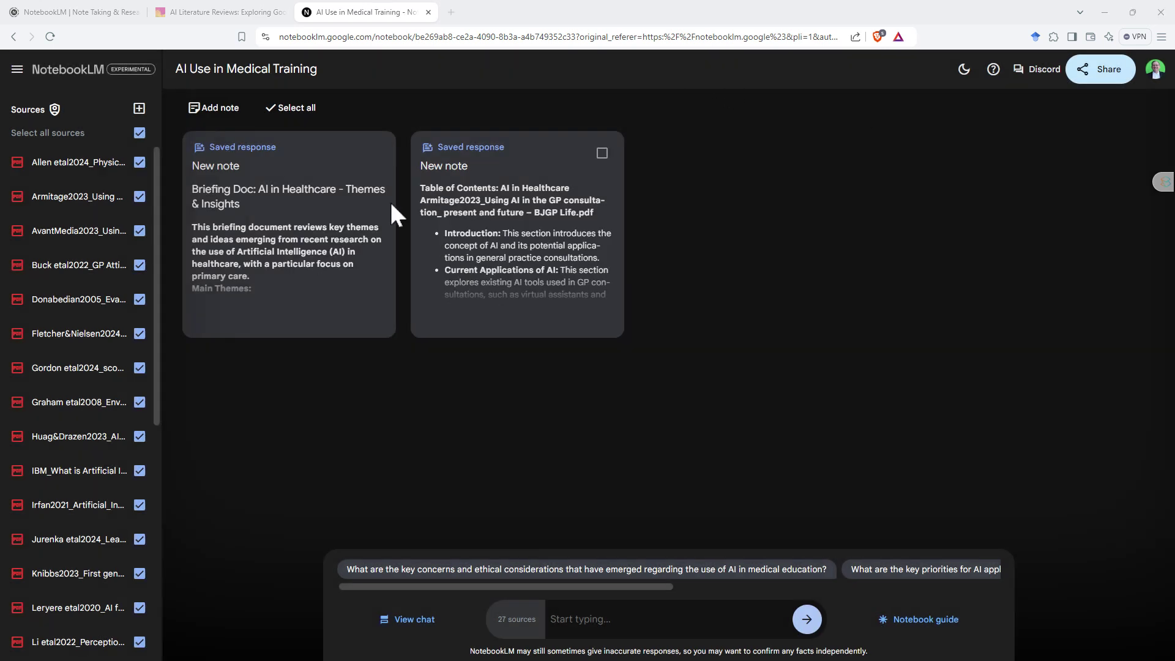
- Show the 'Main Themes of the Provided Articles' chat answer with first-theme citations expanded
left_click(920, 620)
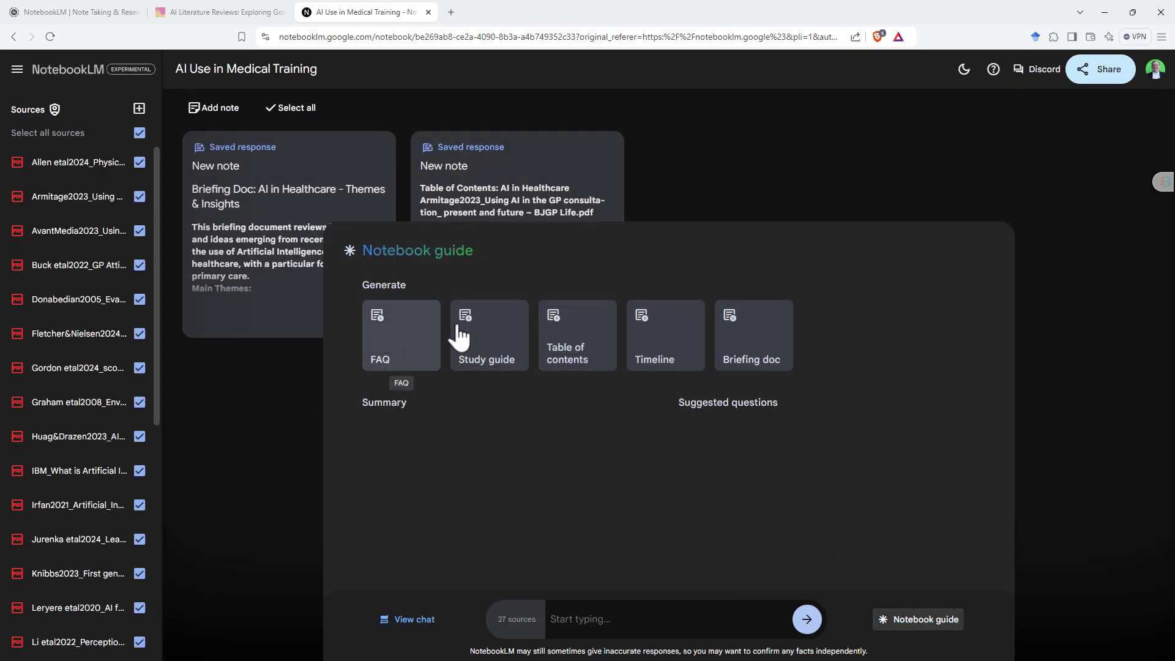
left_click(934, 617)
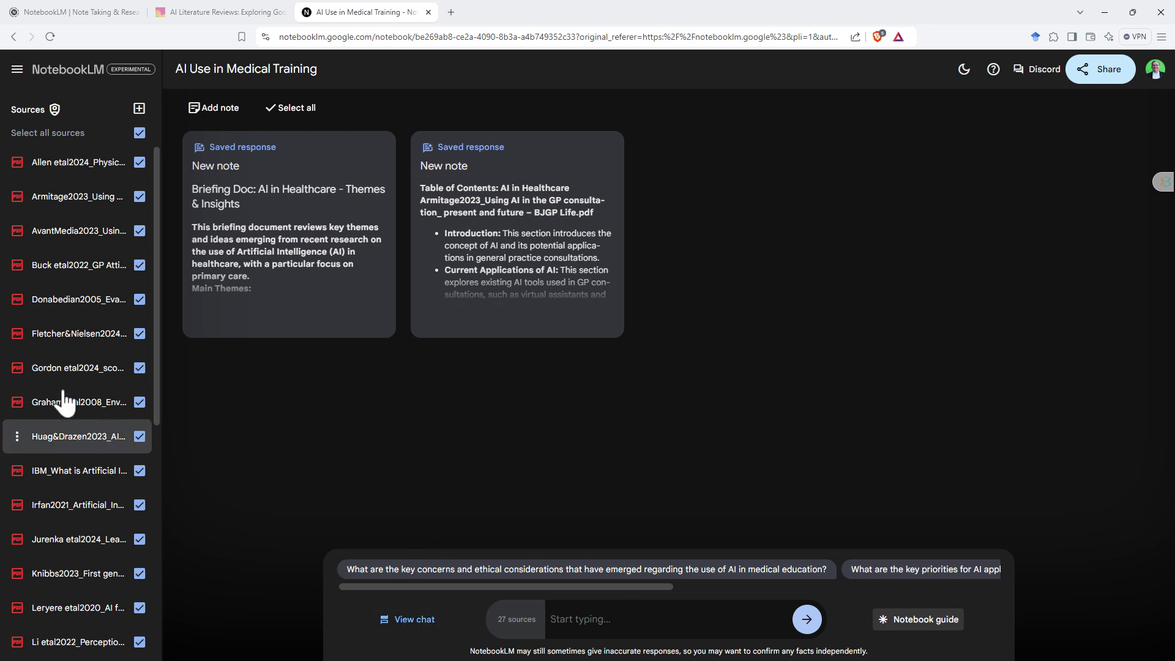
left_click(401, 621)
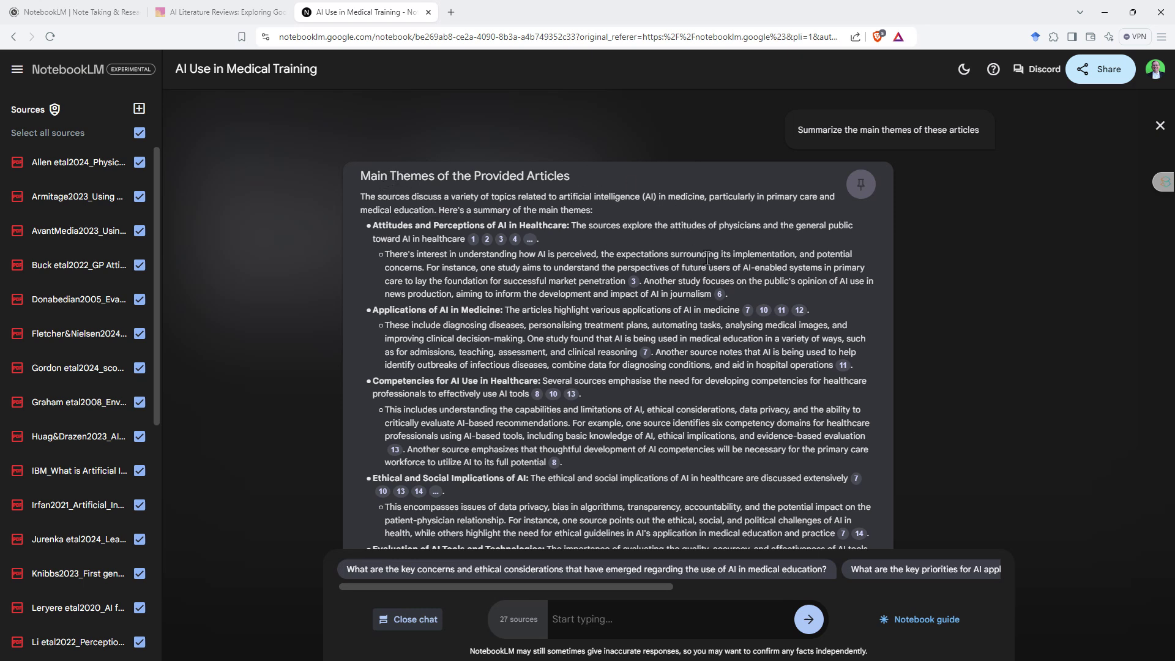
left_click(531, 240)
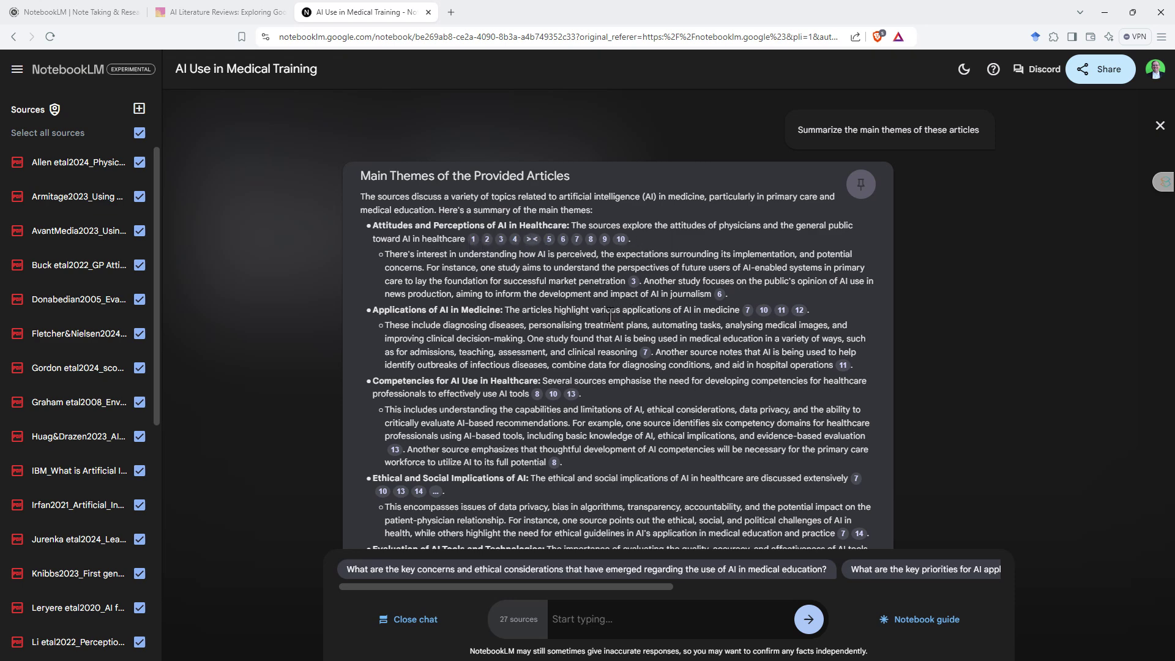
- Scroll through the themes answer and browse the suggested-question chips
scroll(627, 315, "down", 4)
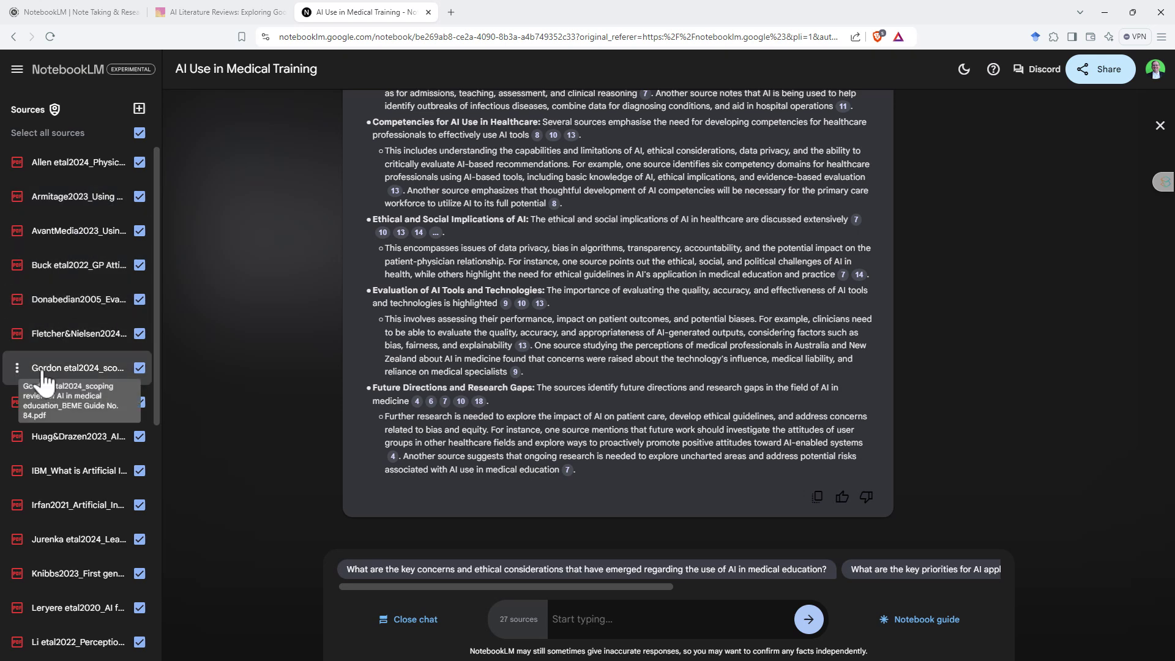
scroll(660, 368, "up", 5)
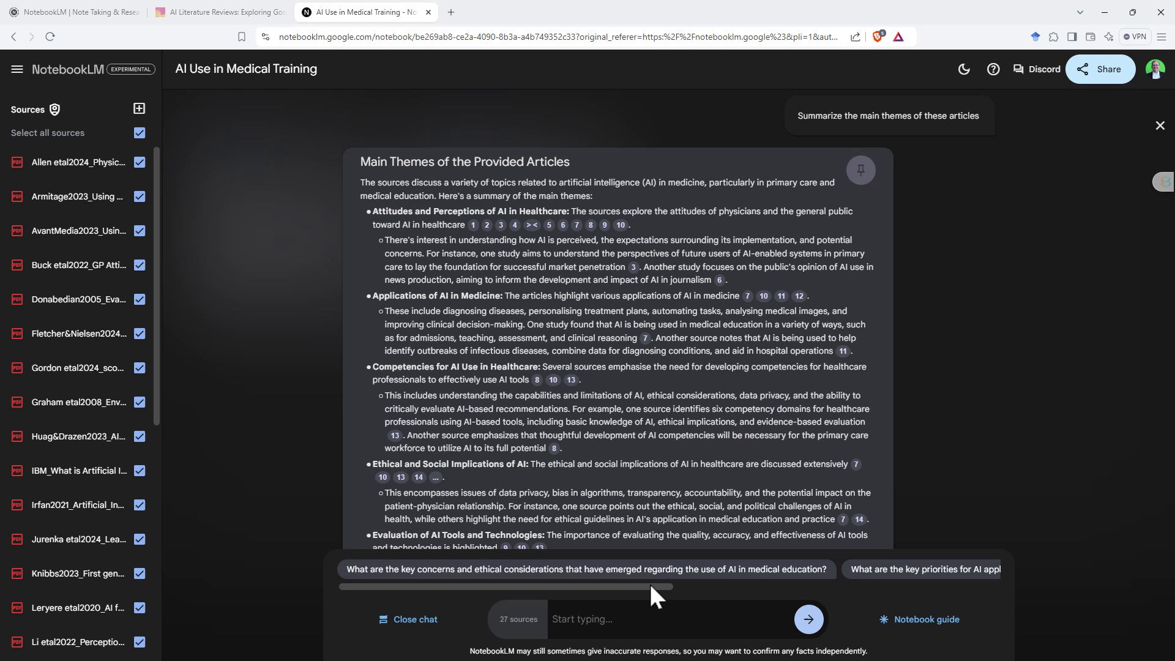
left_click_drag(649, 584, 1016, 603)
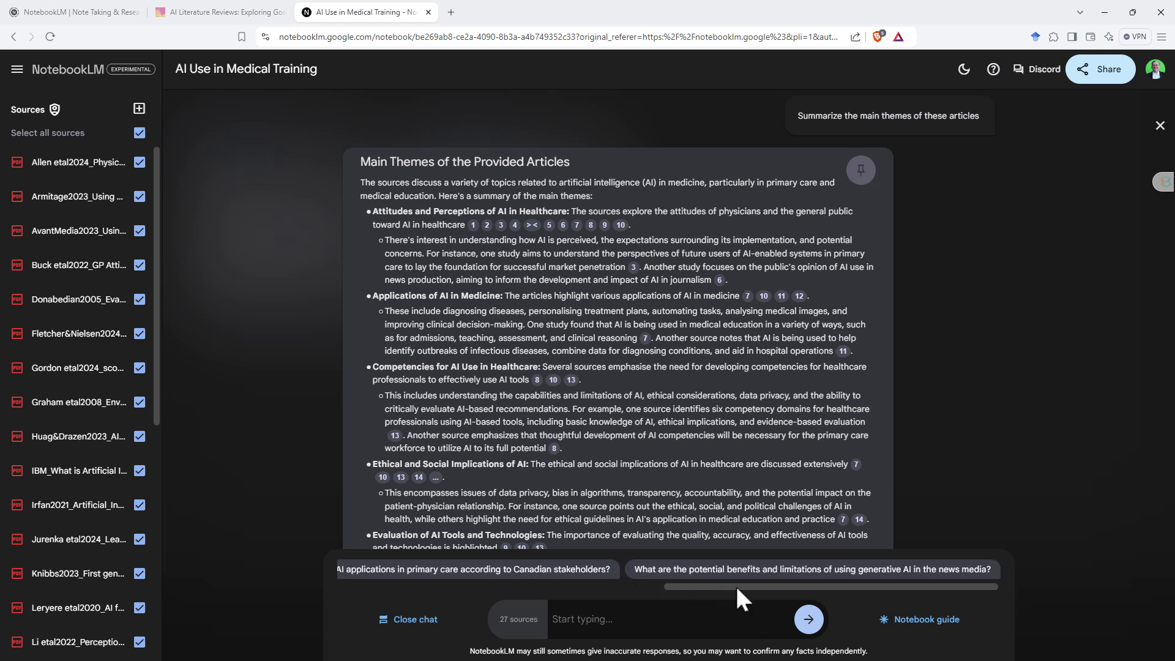
left_click_drag(722, 585, 641, 590)
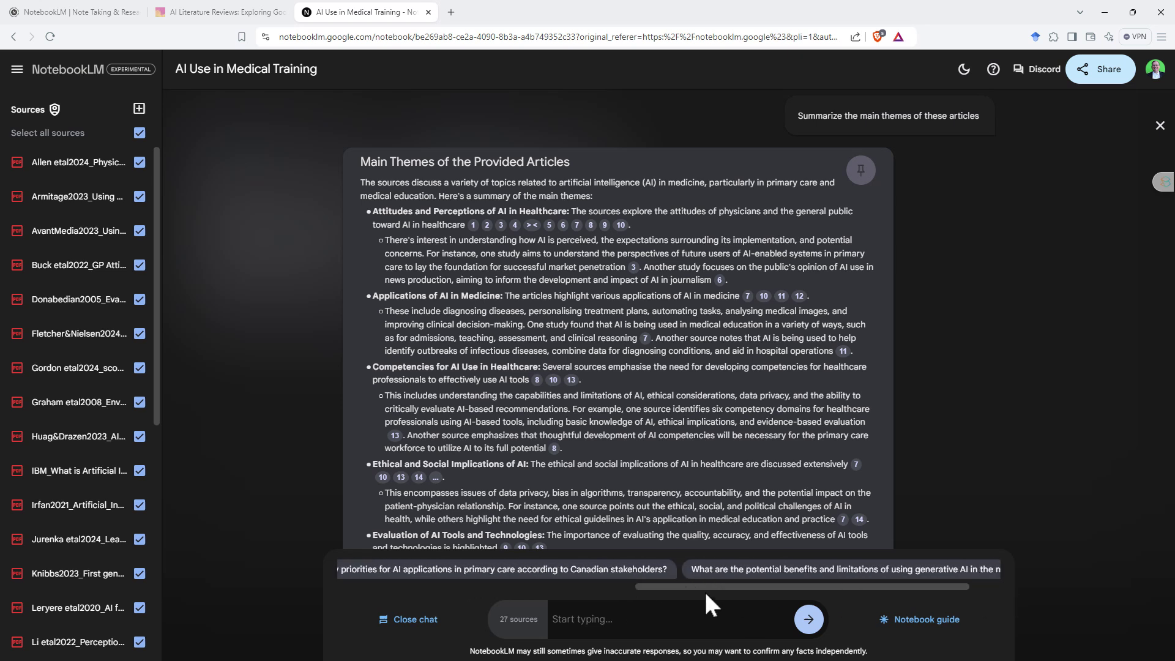
left_click(550, 586)
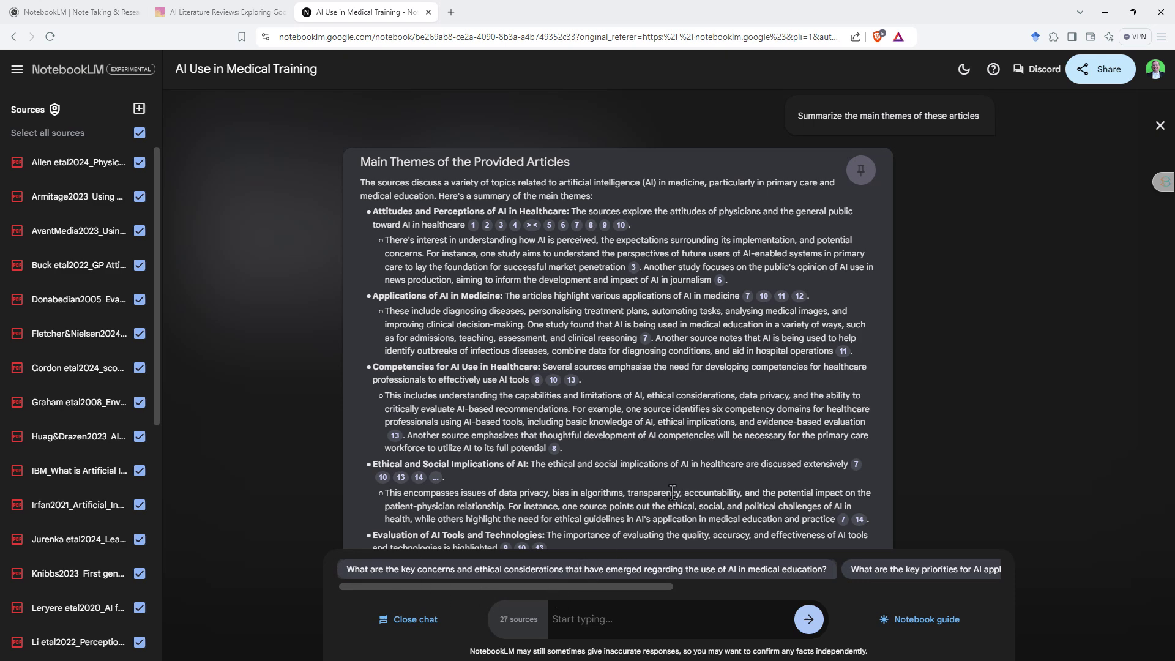
- Ask the suggested question on ethical concerns in medical education and check citation 1's source
left_click(712, 570)
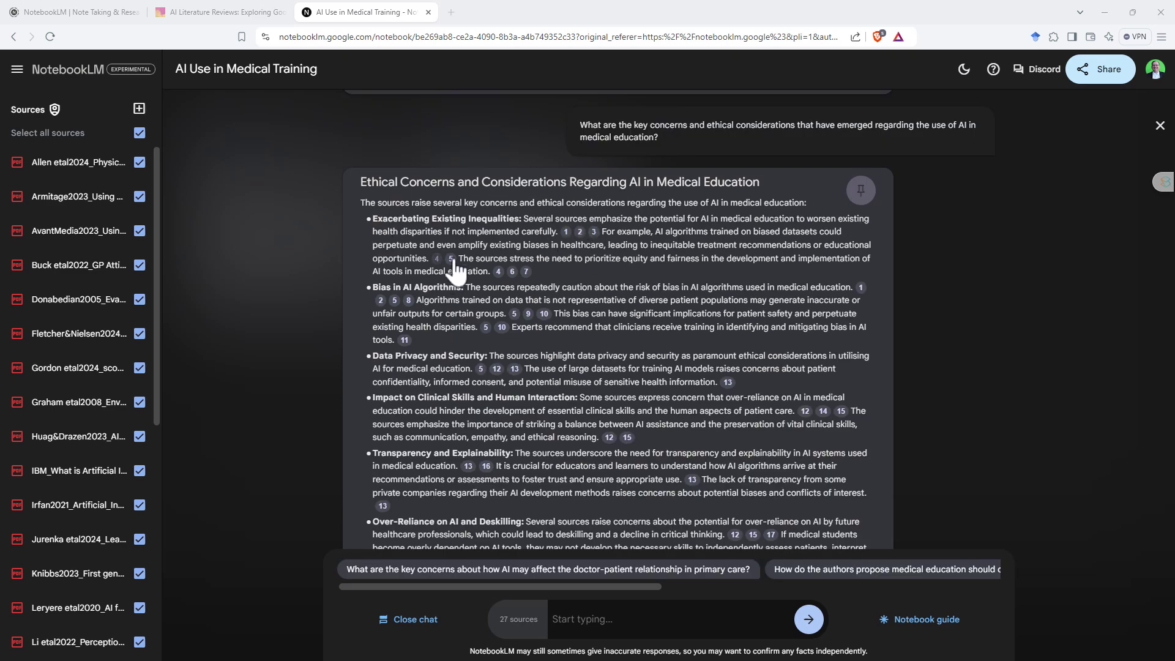
scroll(559, 254, "up", 1)
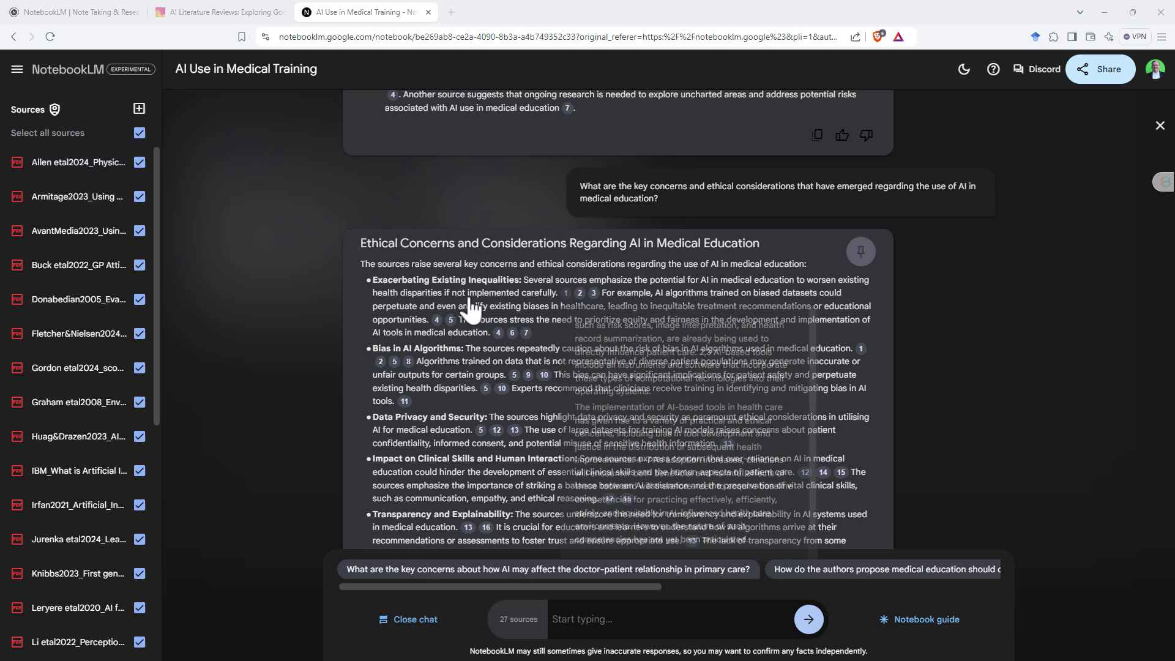
left_click(565, 294)
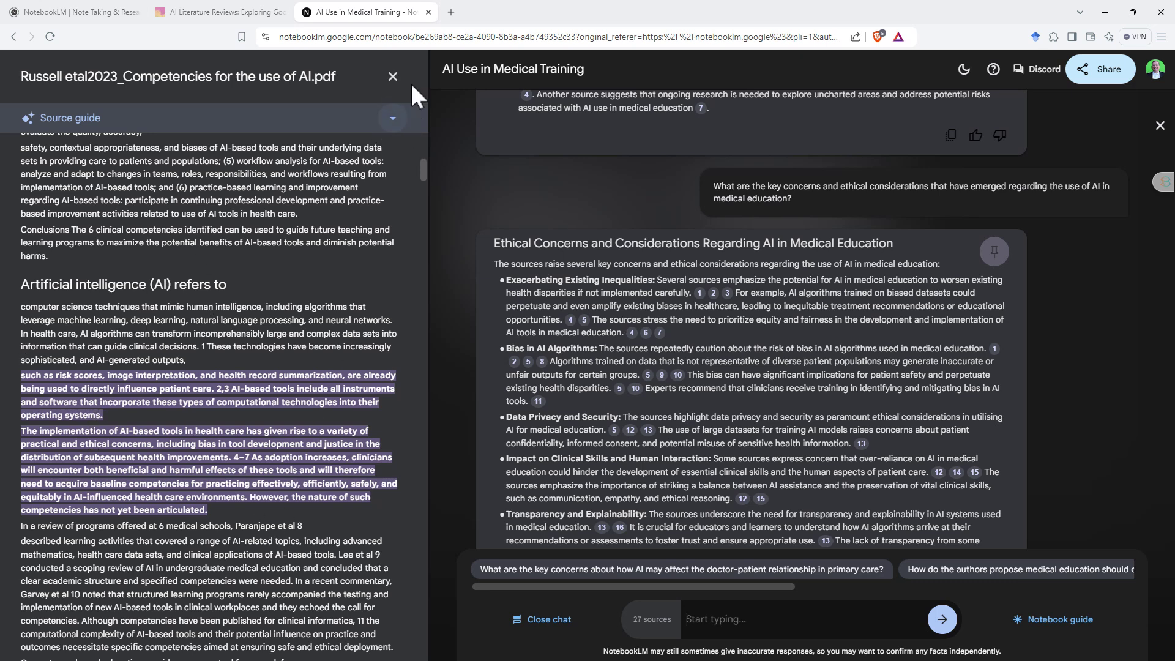
left_click(393, 77)
- Scroll to the research study design answer on AI use among GP trainees
mouse_move(578, 297)
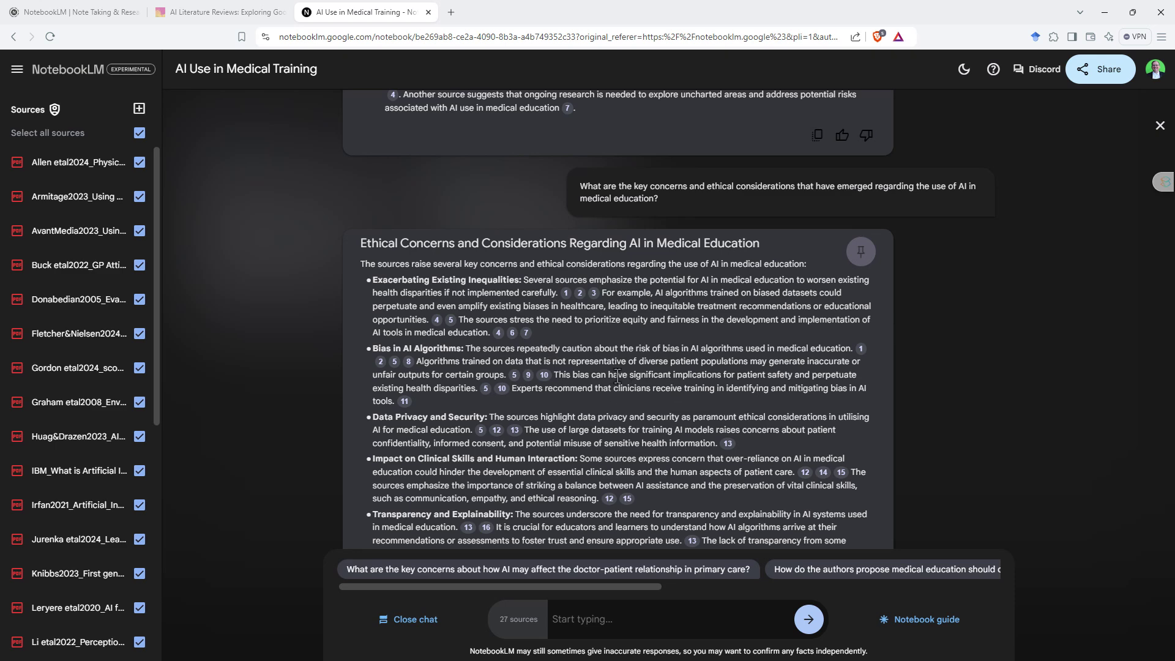
scroll(618, 375, "down", 3)
scroll(502, 256, "up", 1)
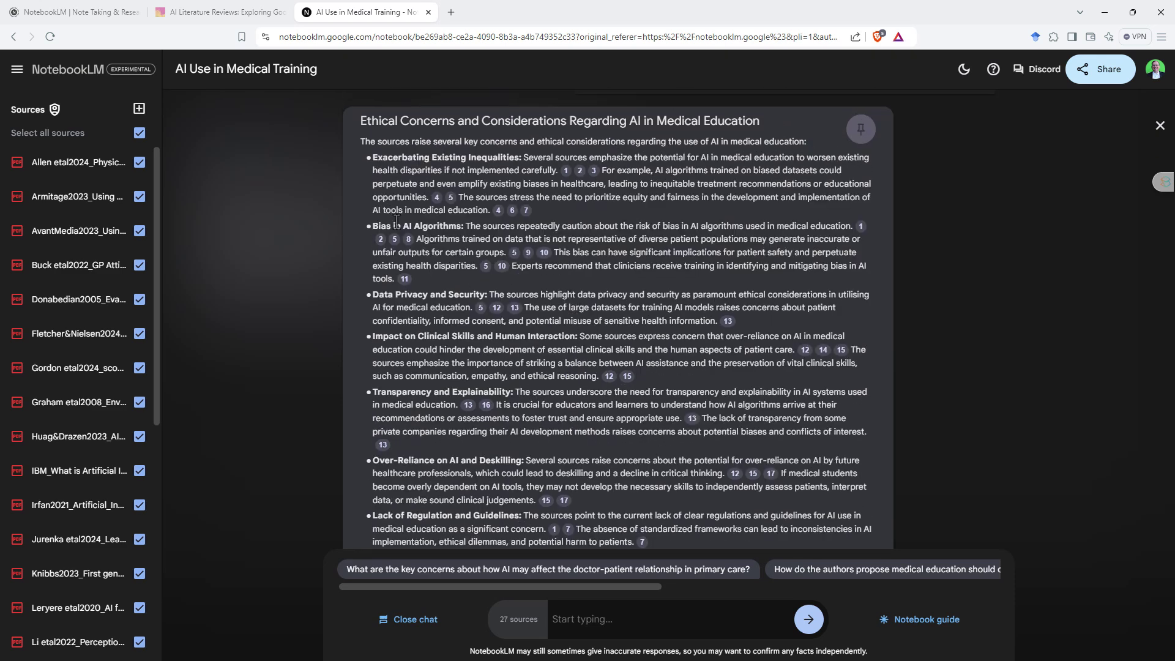
scroll(396, 222, "down", 3)
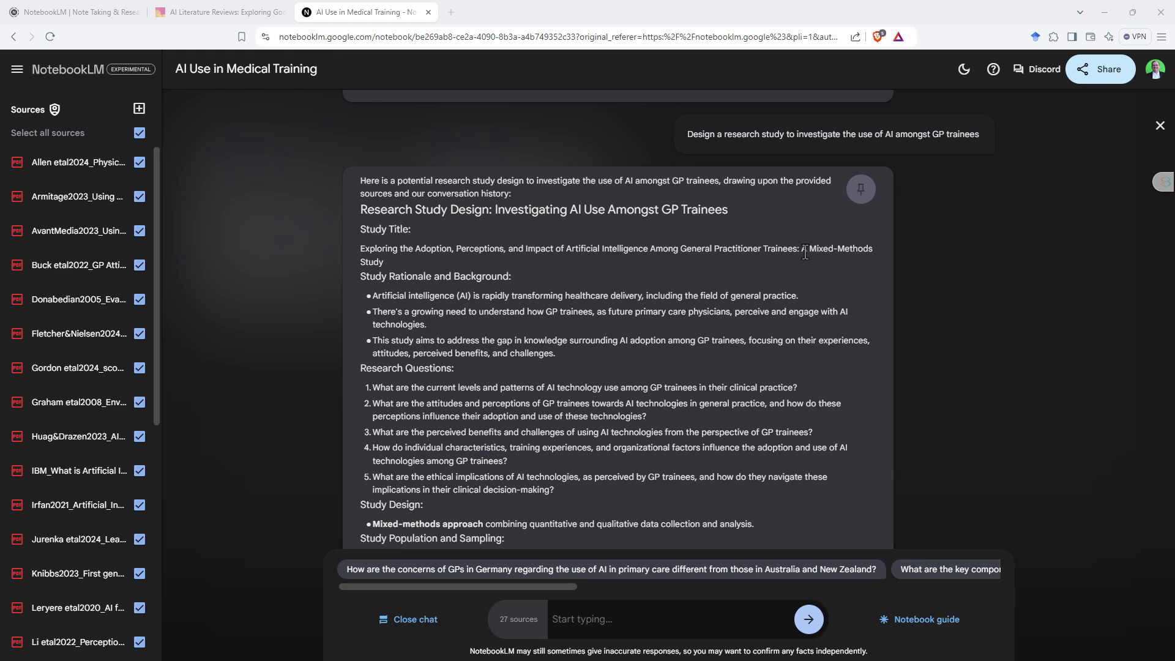
- Highlight 'A Mixed-Methods Study' in the title and 'purposive' in the sampling strategy
left_click_drag(802, 251, 877, 255)
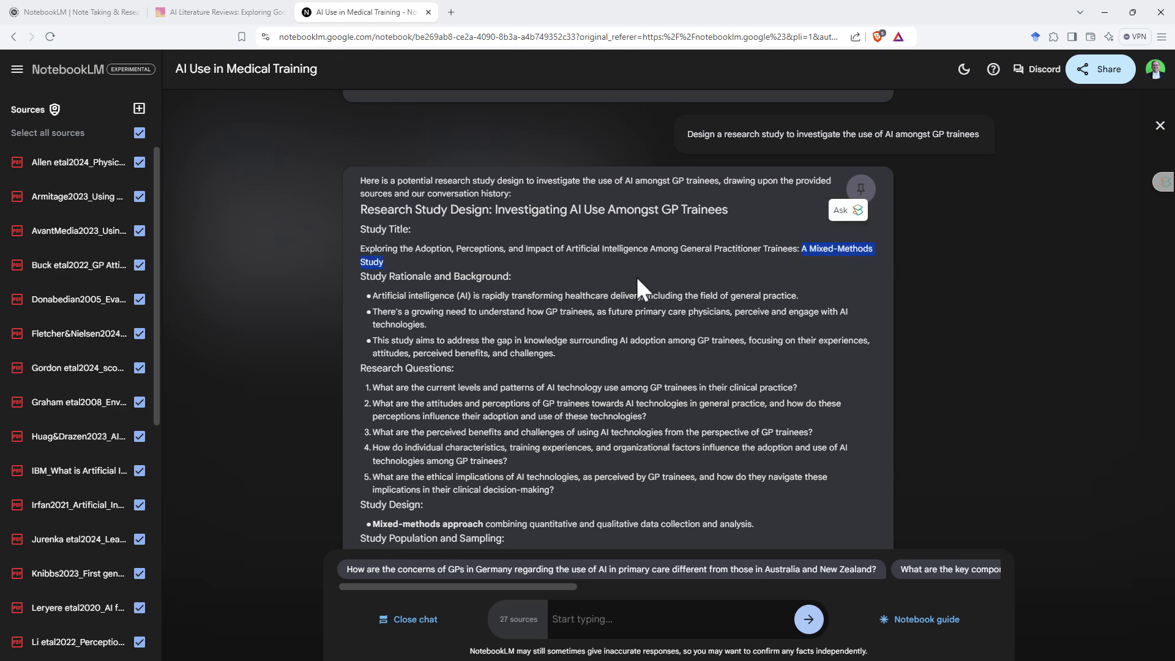
scroll(631, 300, "down", 3)
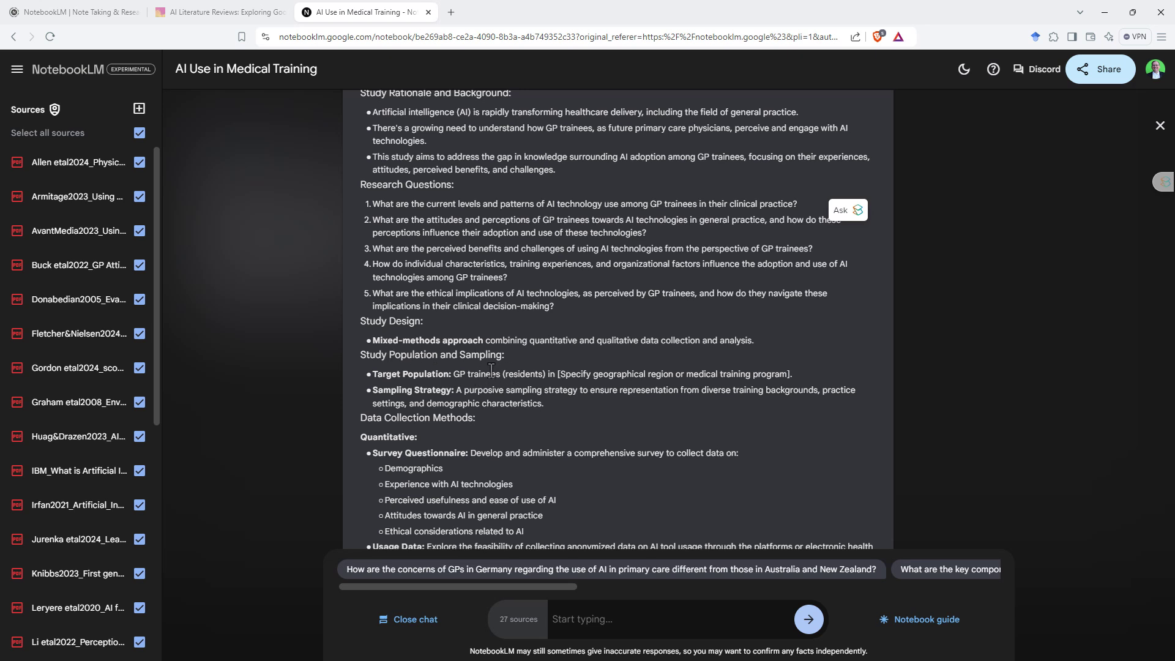
left_click_drag(464, 392, 507, 391)
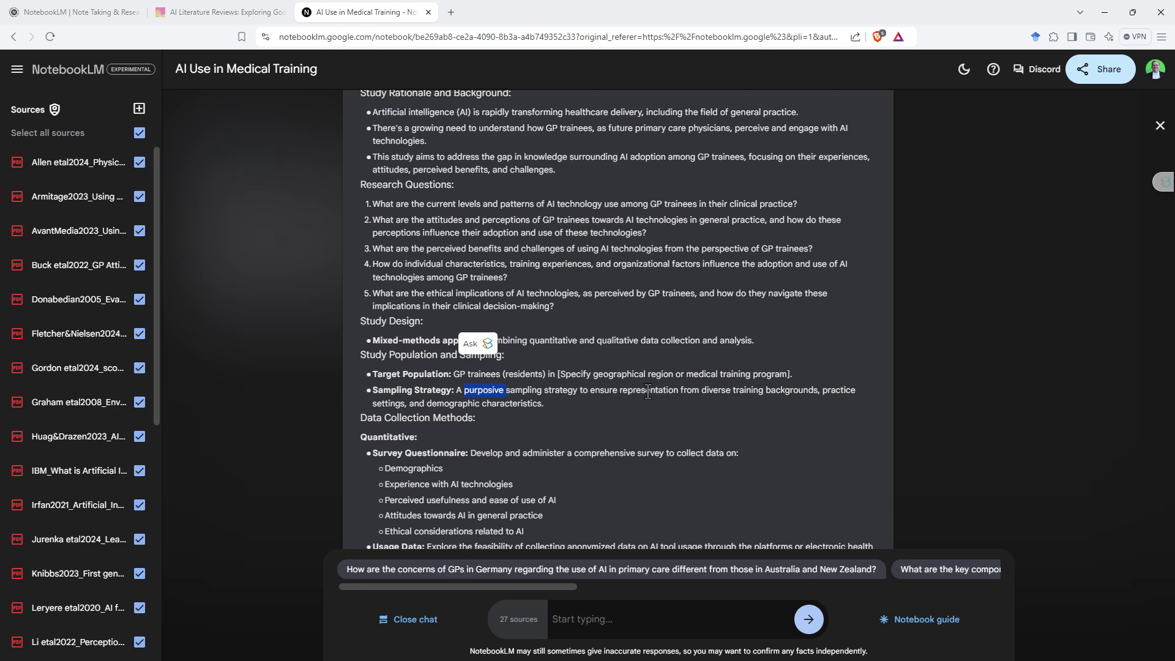
scroll(624, 349, "down", 2)
left_click(640, 304)
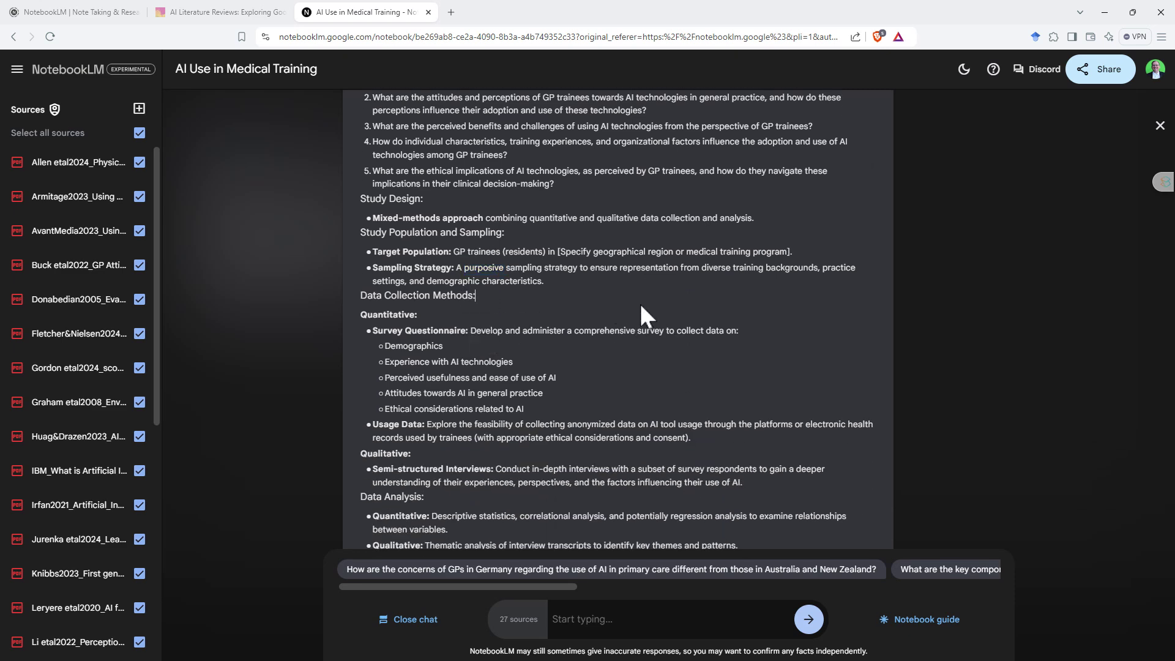
scroll(664, 312, "down", 4)
scroll(667, 330, "down", 1)
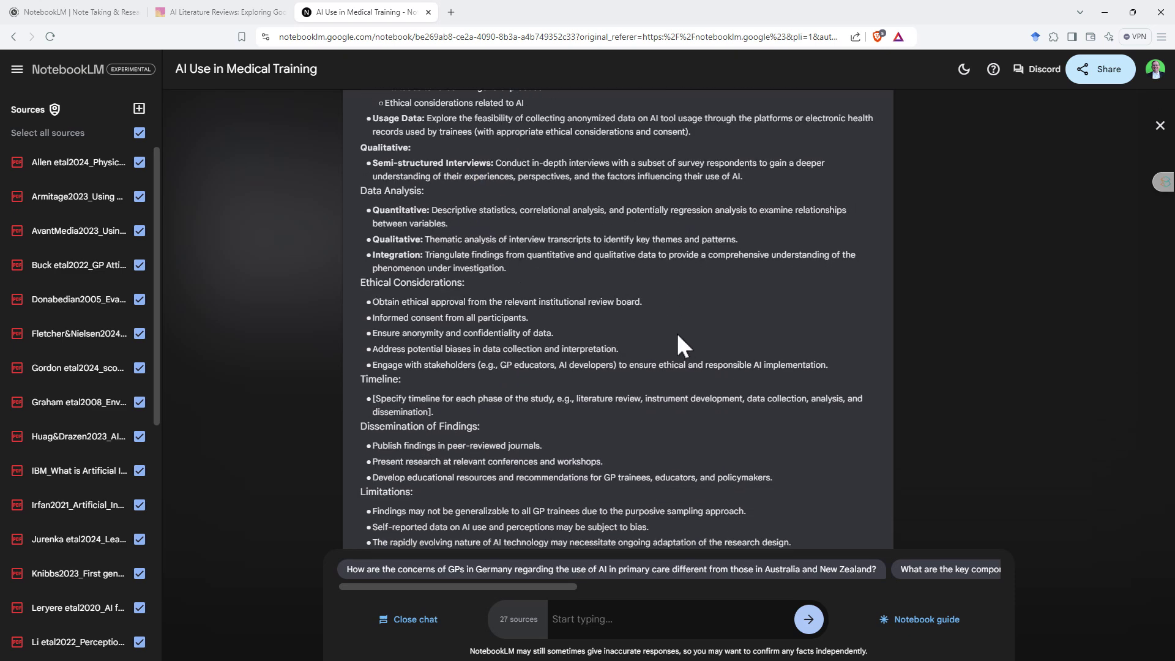
scroll(673, 340, "up", 1)
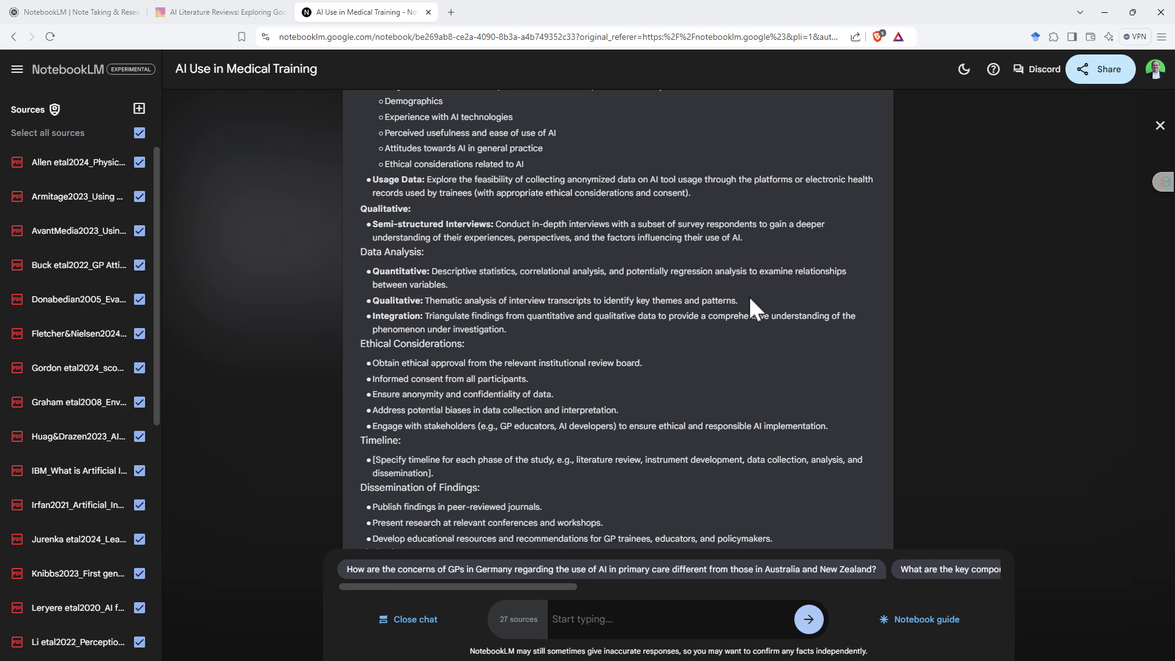
- Select the Ethical Considerations heading, finish the study design, and reach the additional-articles answer
left_click_drag(360, 343, 479, 344)
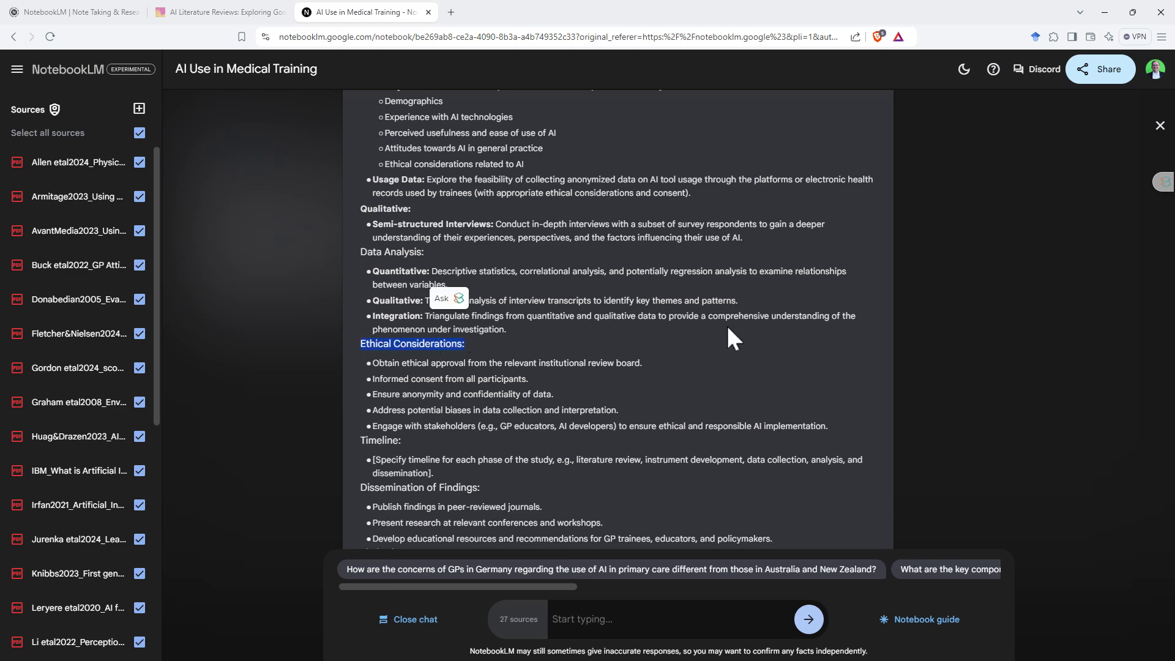
scroll(572, 323, "down", 3)
scroll(375, 379, "up", 1)
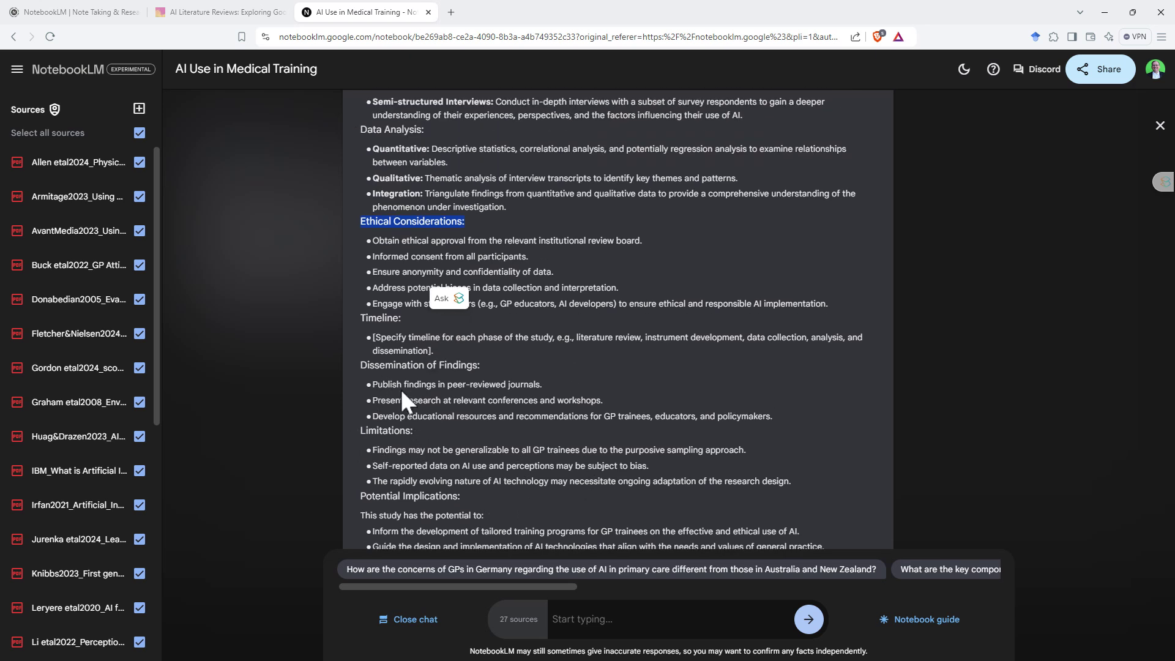
scroll(748, 362, "down", 2)
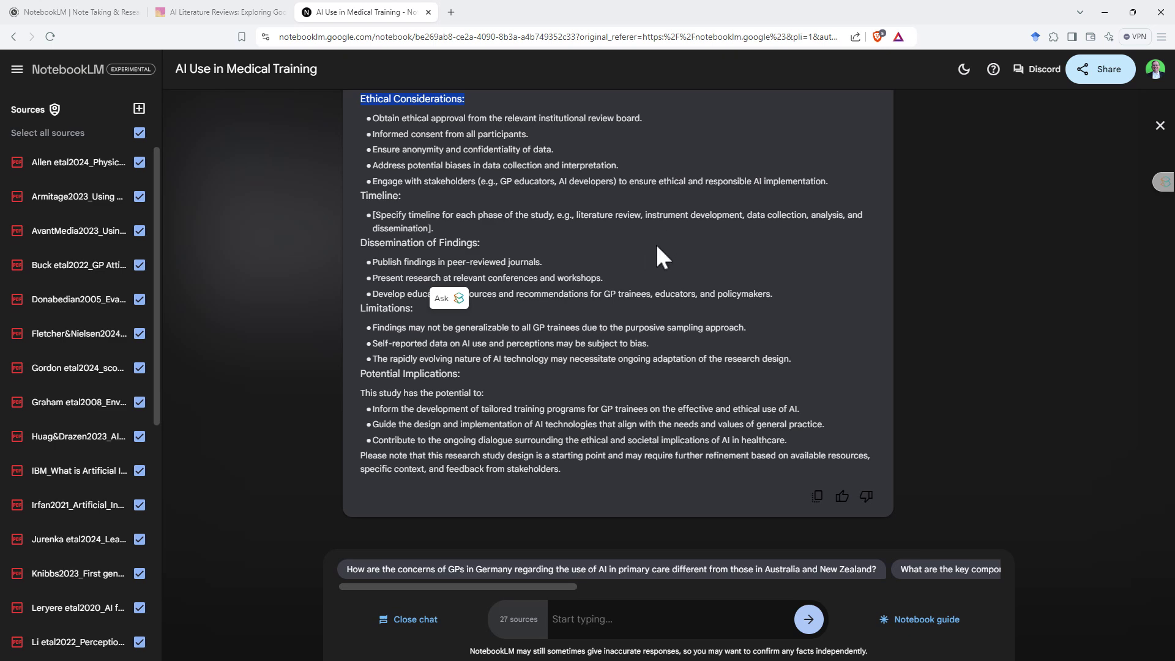
scroll(652, 232, "up", 5)
scroll(648, 226, "down", 5)
scroll(795, 257, "down", 6)
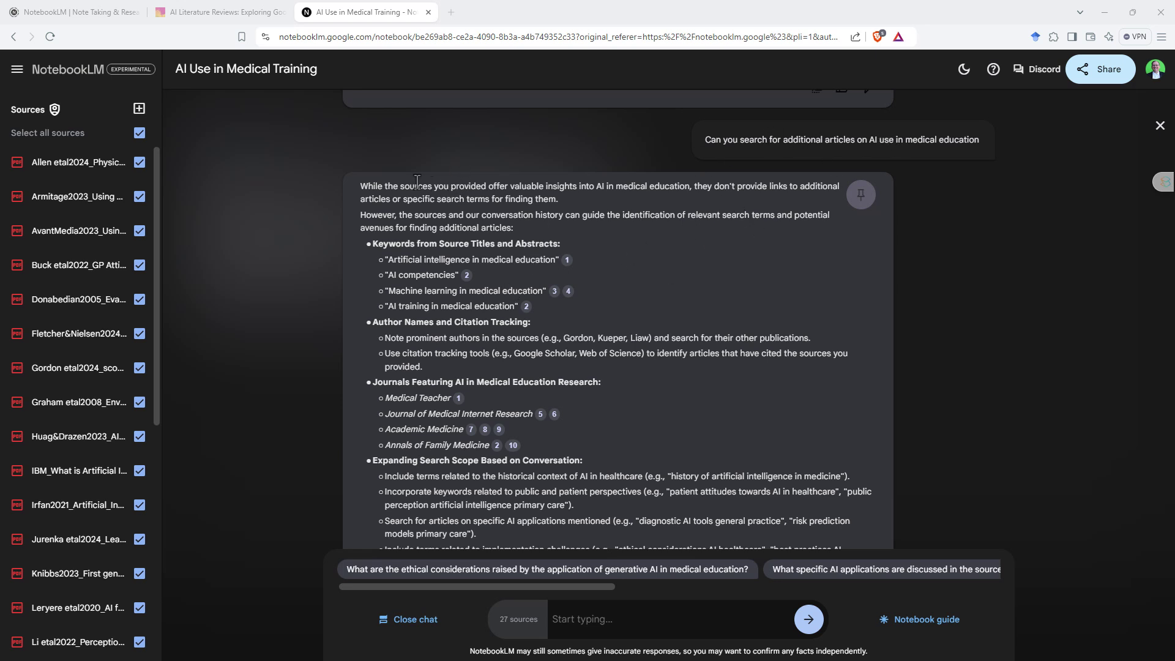
- Review the additional-articles advice, then scroll to the AI in General Practice literature-review framework
left_click_drag(604, 210, 360, 189)
left_click(571, 205)
scroll(683, 297, "down", 2)
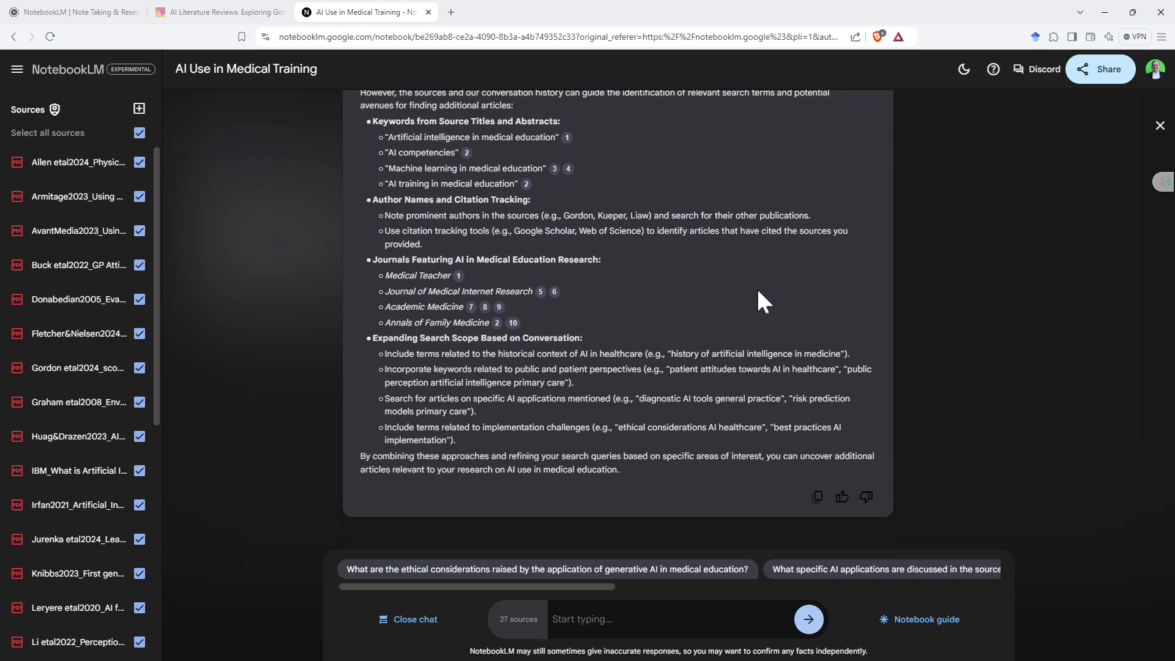
scroll(1111, 278, "down", 6)
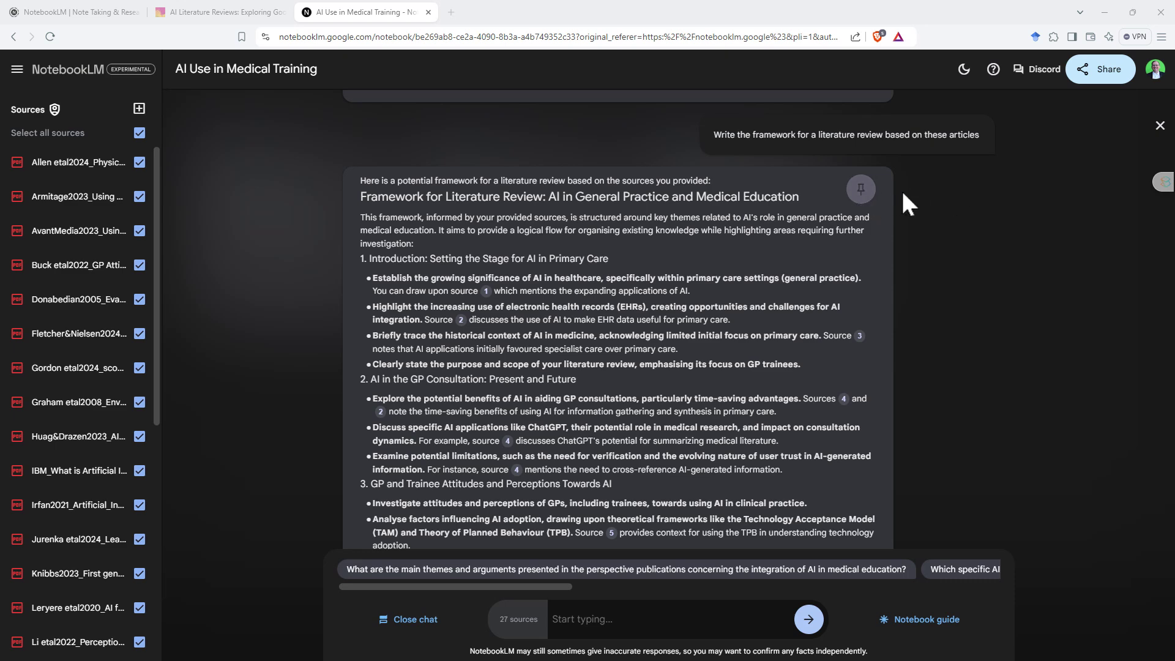
left_click(411, 620)
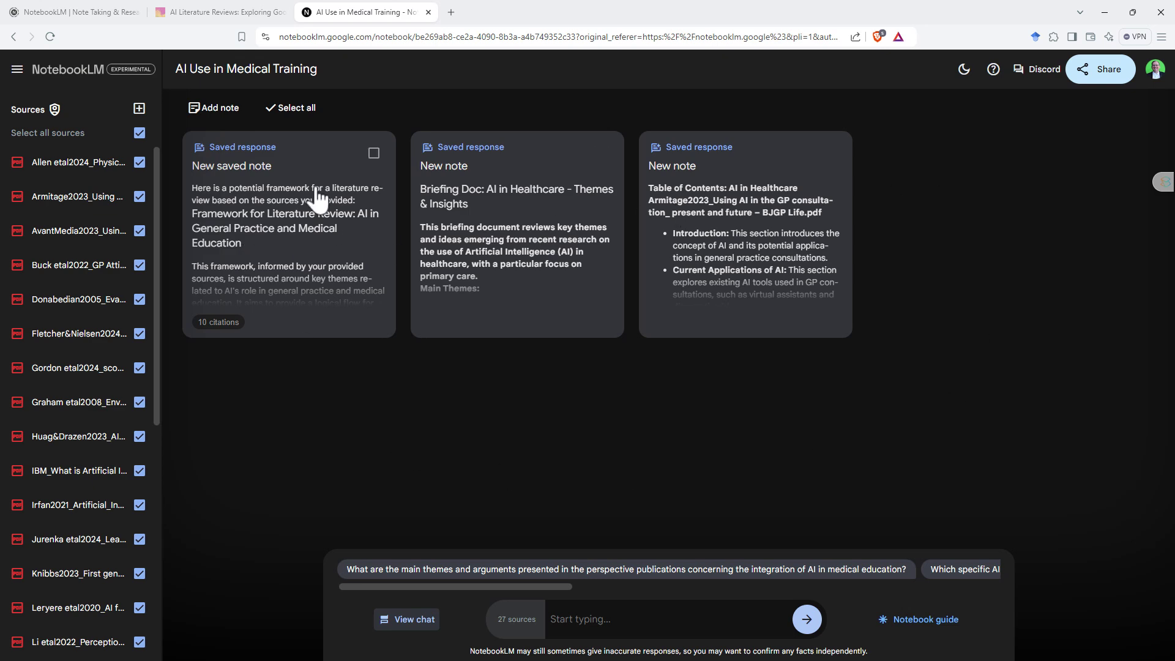
left_click(398, 612)
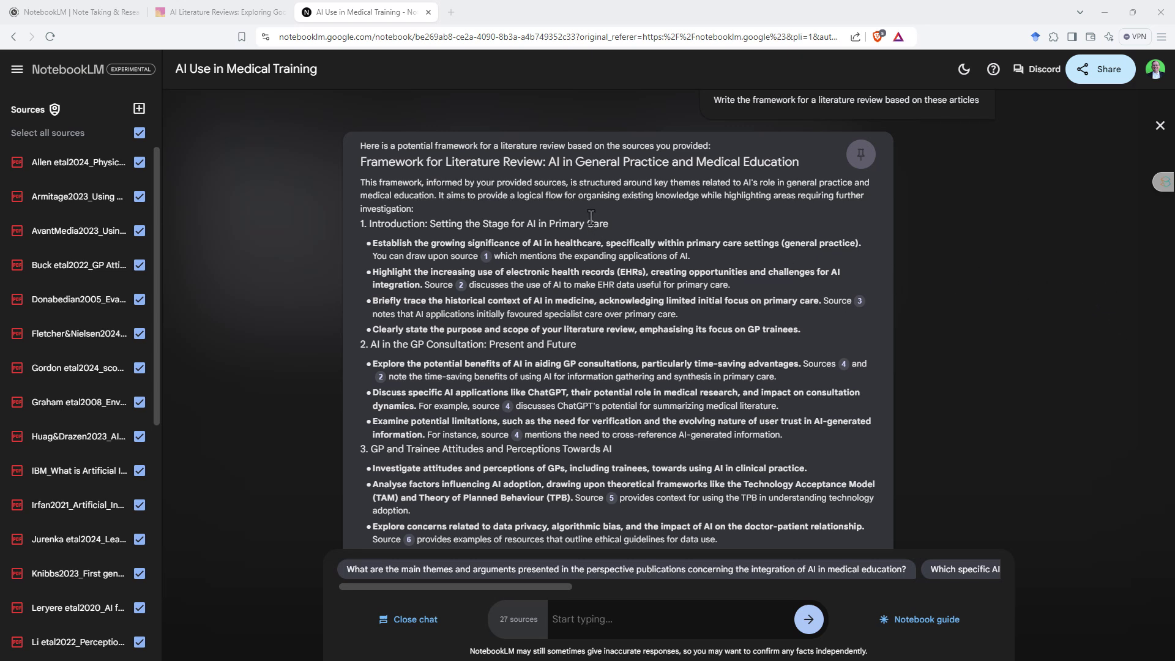
mouse_move(485, 258)
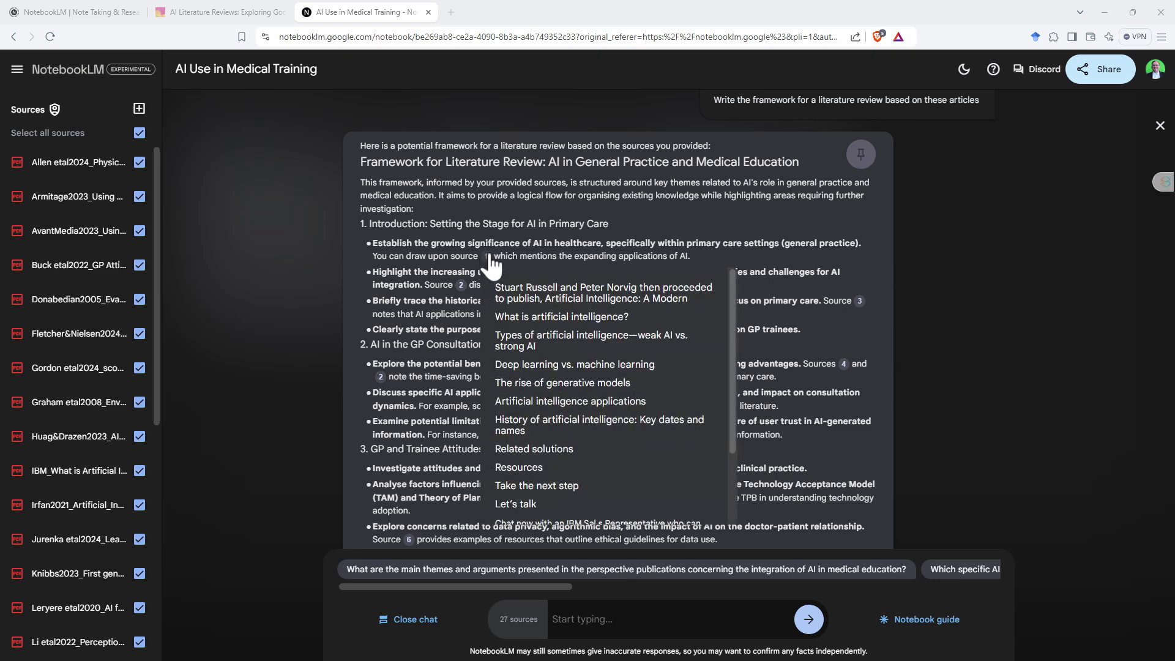
mouse_move(463, 285)
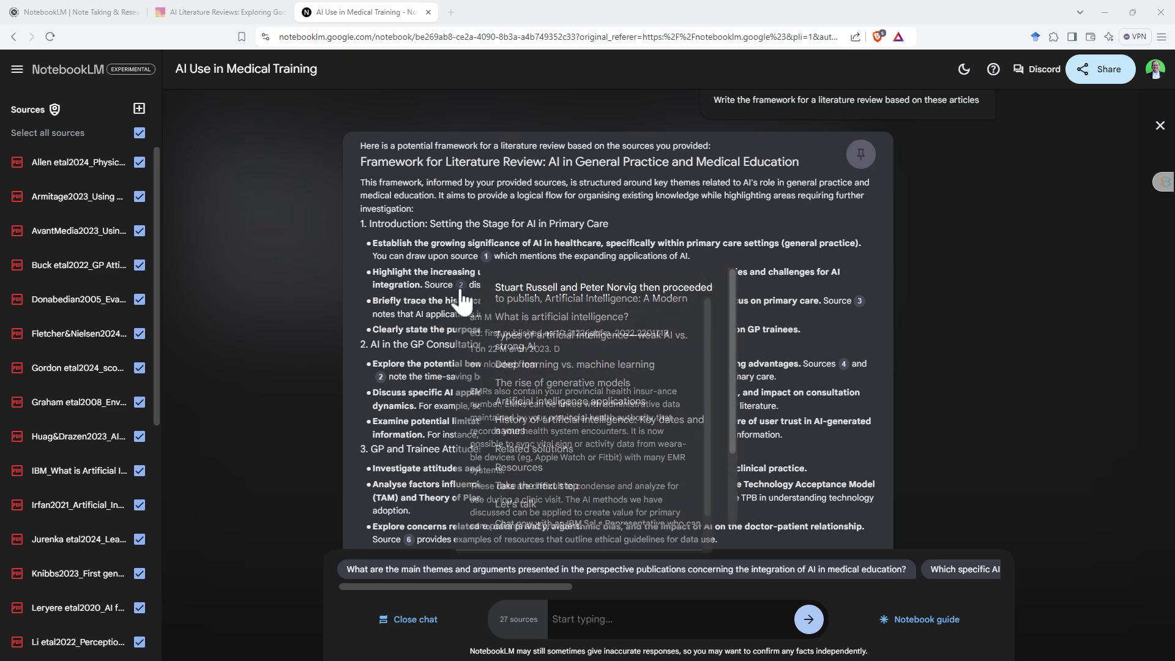
scroll(847, 278, "down", 10)
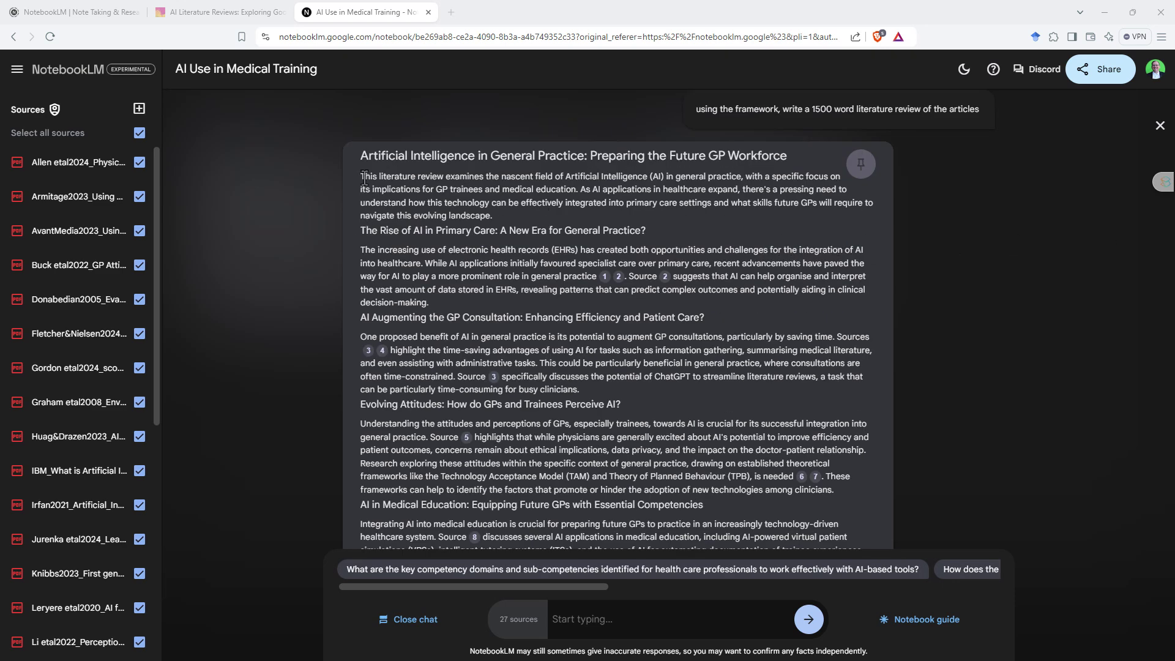
- Read down the literature-review response, briefly highlighting its three ethical-concern bullets, then shift the suggestion chips
scroll(561, 268, "down", 8)
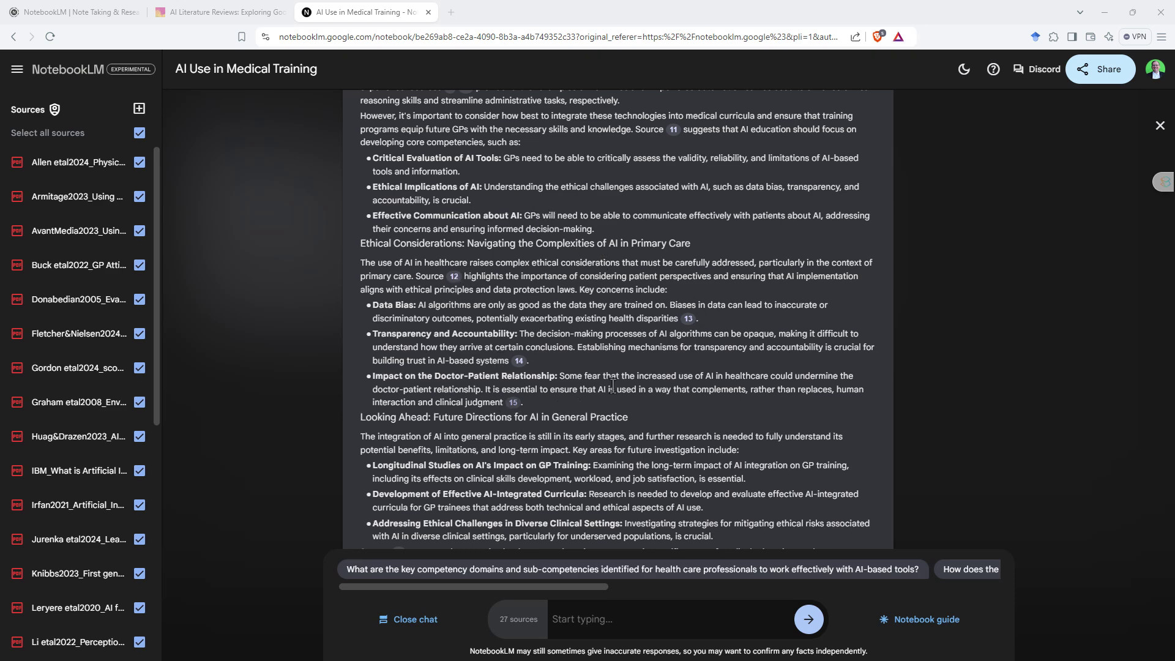
scroll(608, 367, "down", 2)
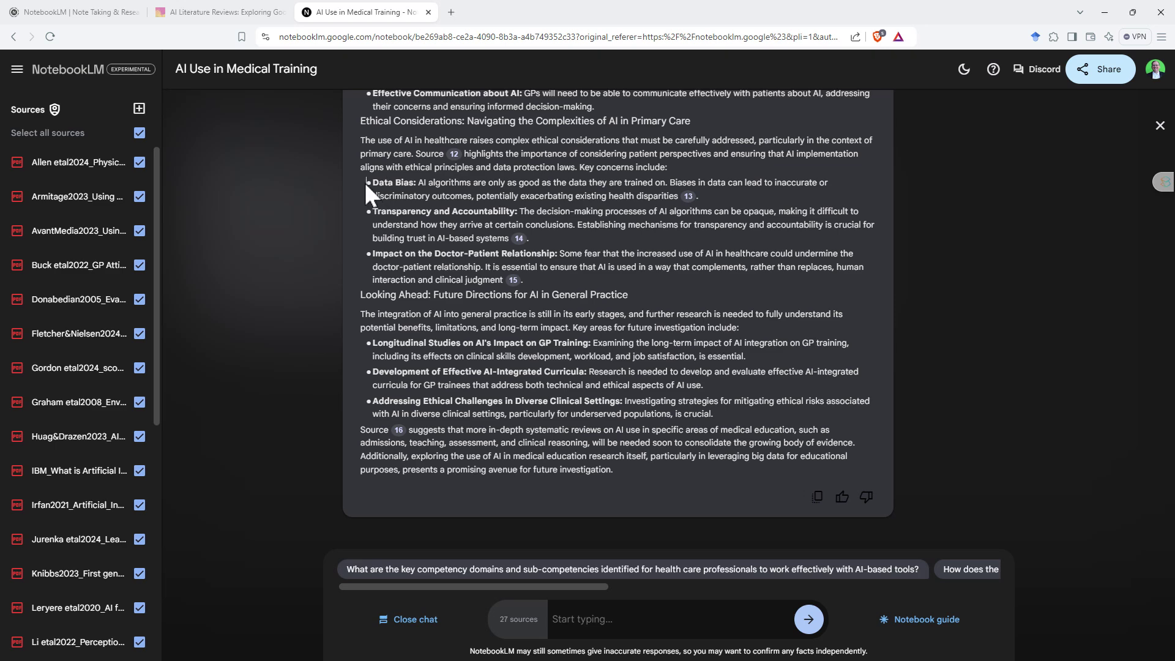
left_click_drag(365, 183, 505, 285)
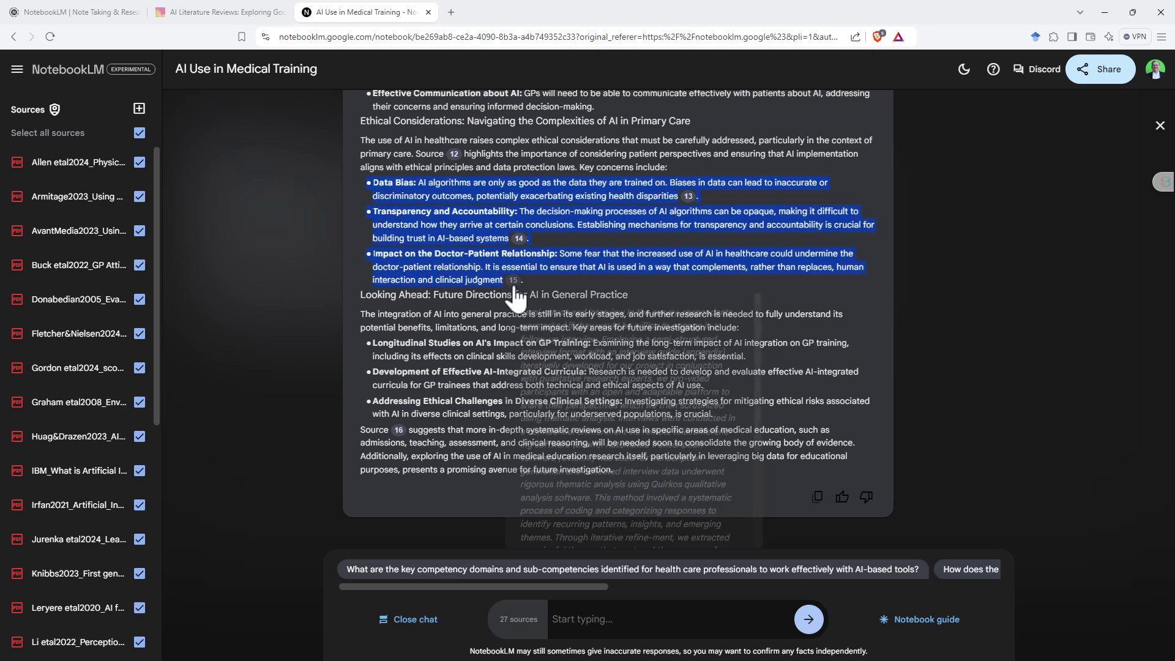
left_click(359, 245)
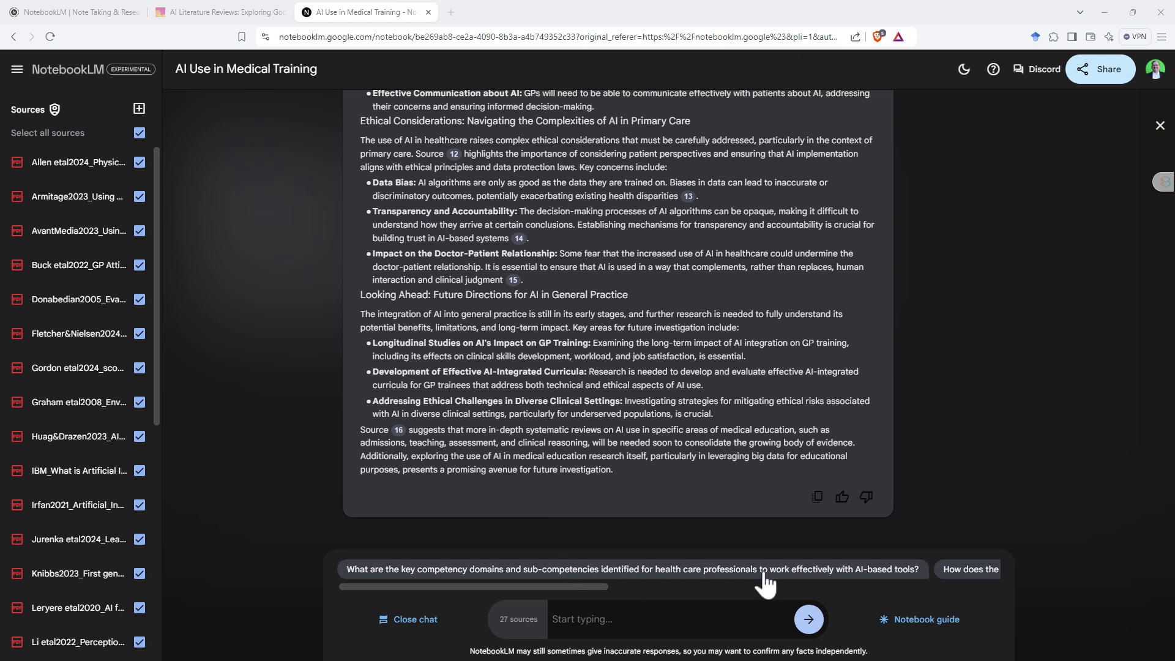
left_click_drag(564, 586, 452, 599)
- Close the chat and add a blank written note titled 'New note' to the notes grid
left_click(1160, 126)
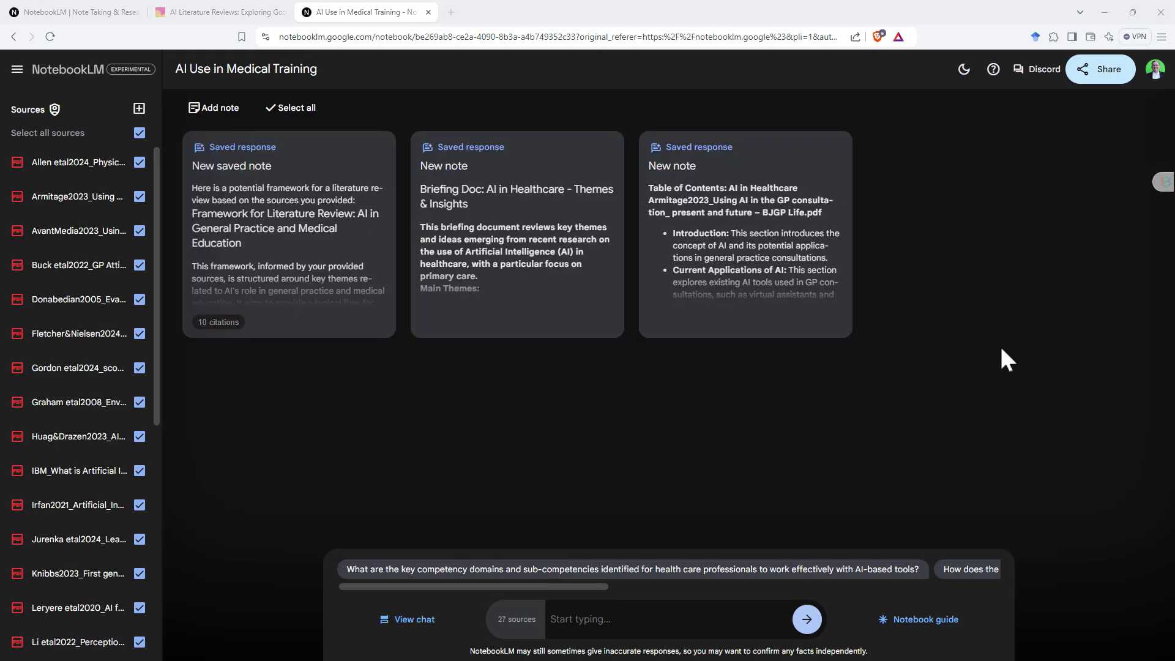
left_click(211, 111)
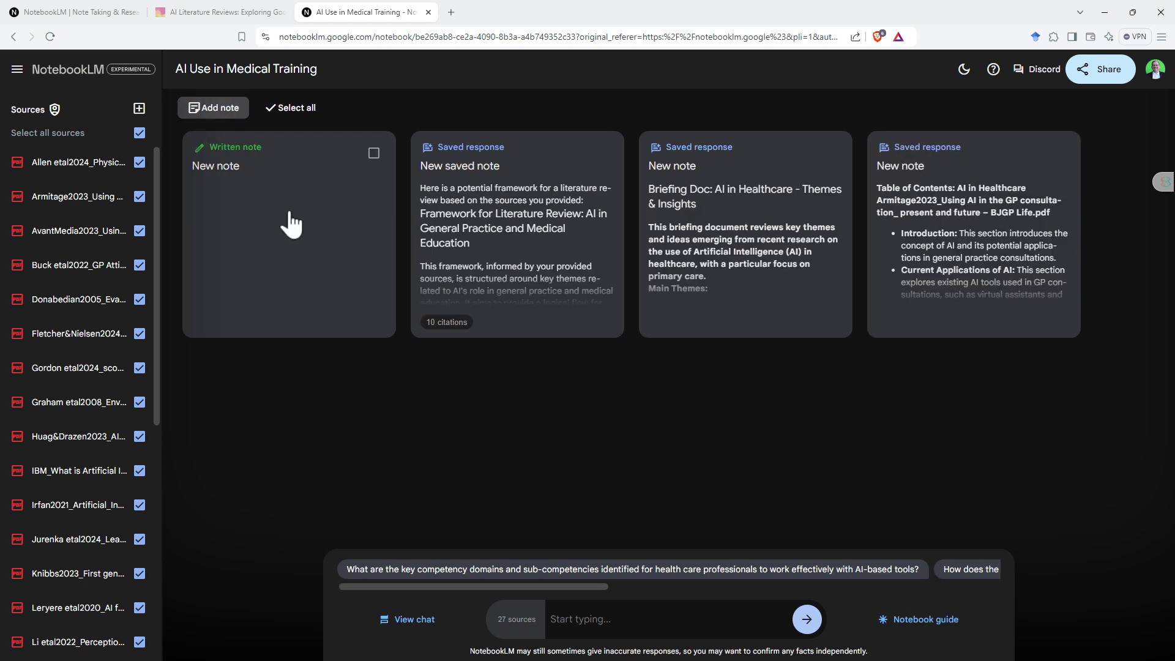